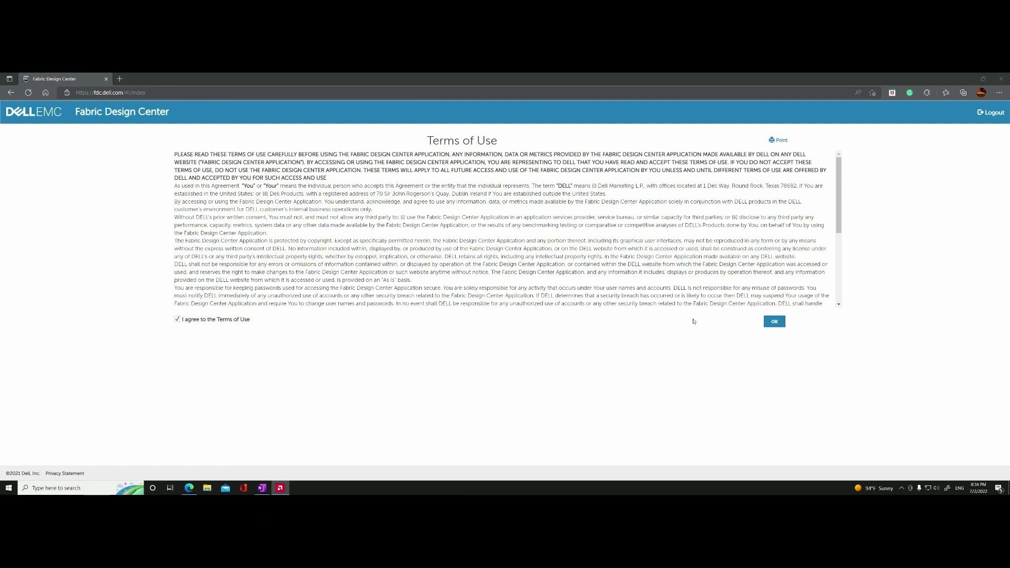
# Accept the Terms of Use and open the turnkey network fabric design for Dell EMC VxRail Appliances.
pyautogui.click(770, 322)
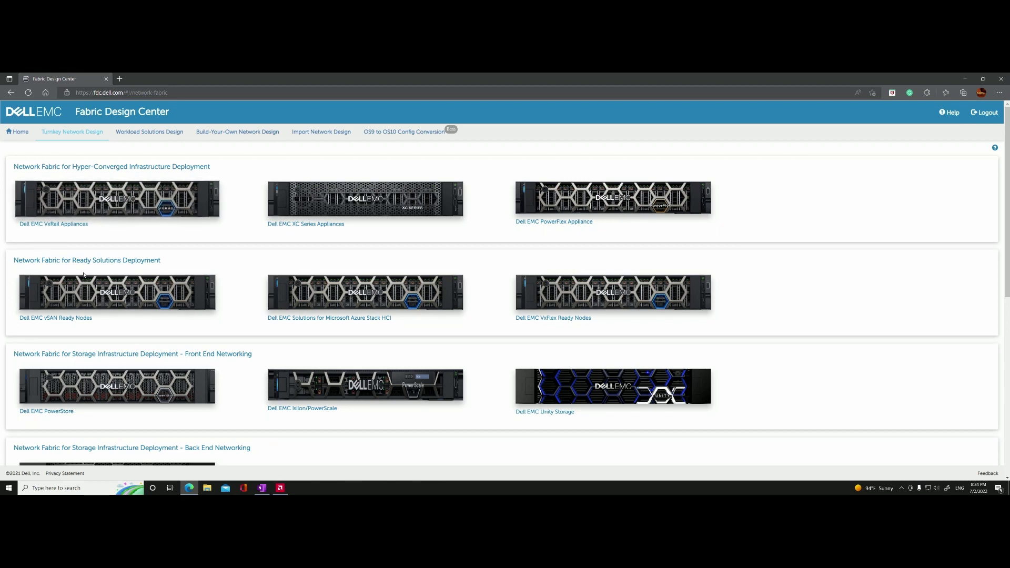
pyautogui.scroll(-1, 84, 274)
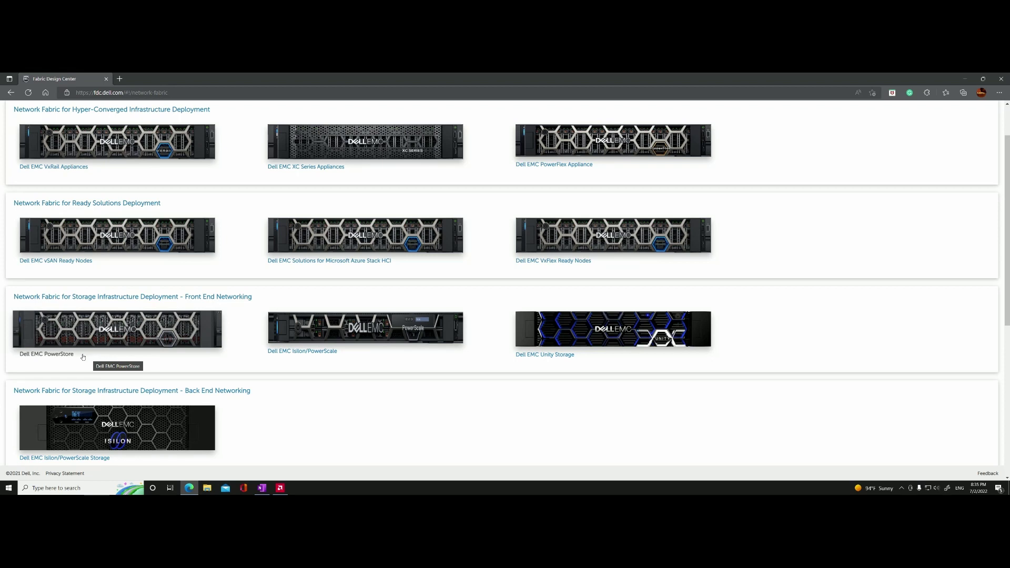
pyautogui.scroll(-2, 83, 357)
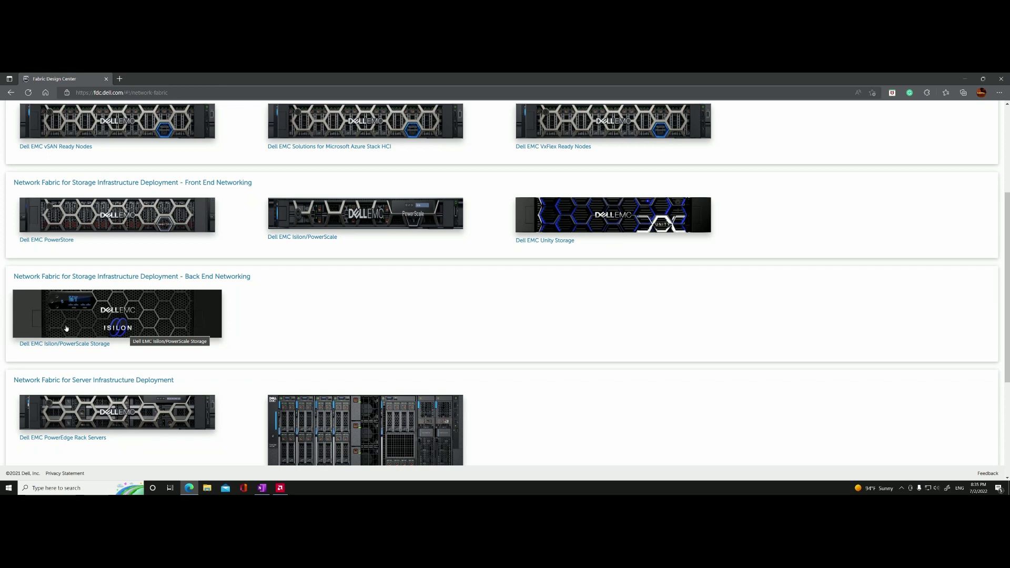
pyautogui.scroll(3, 66, 328)
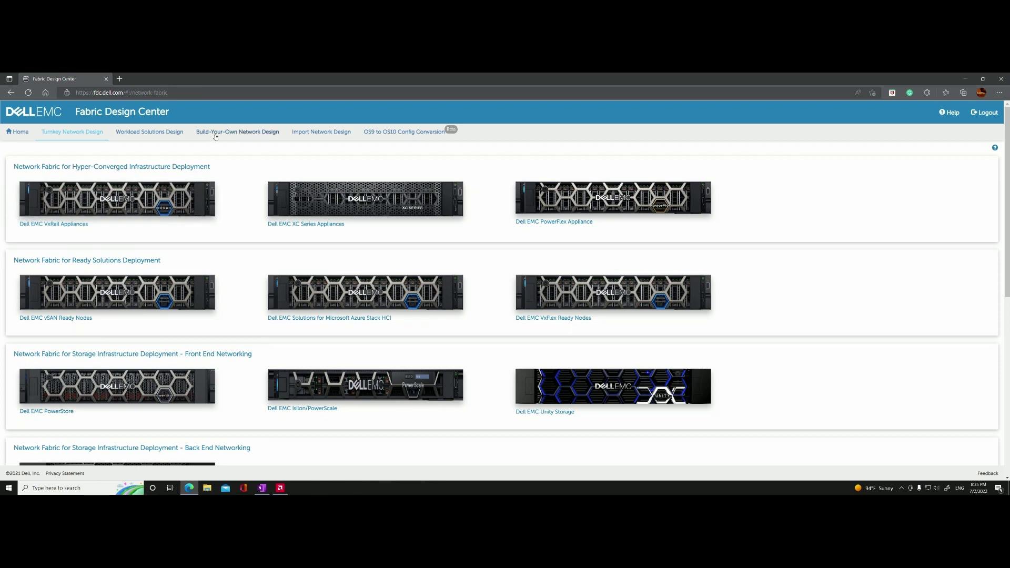
pyautogui.click(104, 208)
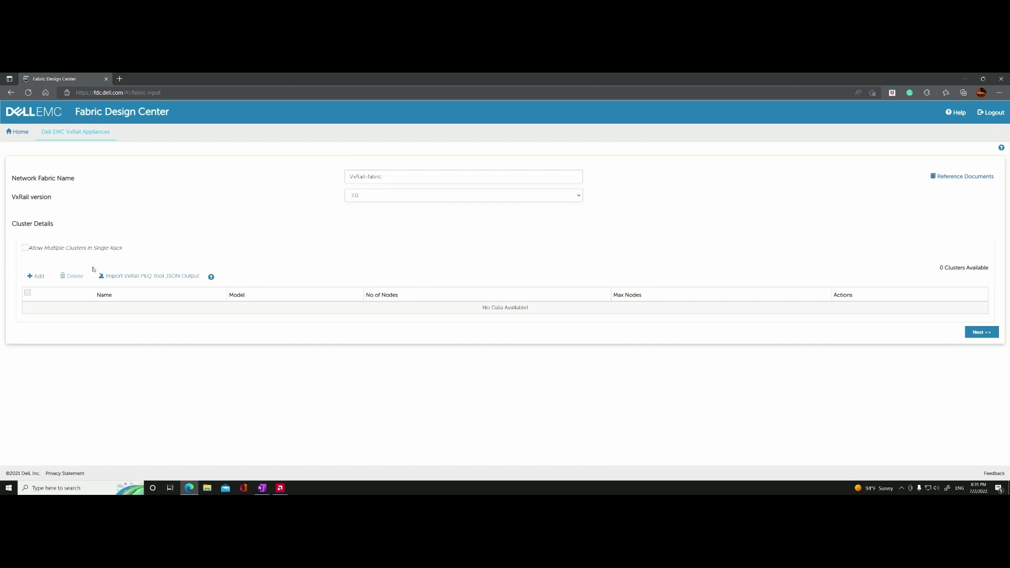
# Add a VxRail cluster with appliance model E665, 4 nodes and 2 x 25G SFP28 node connectivity.
pyautogui.click(35, 276)
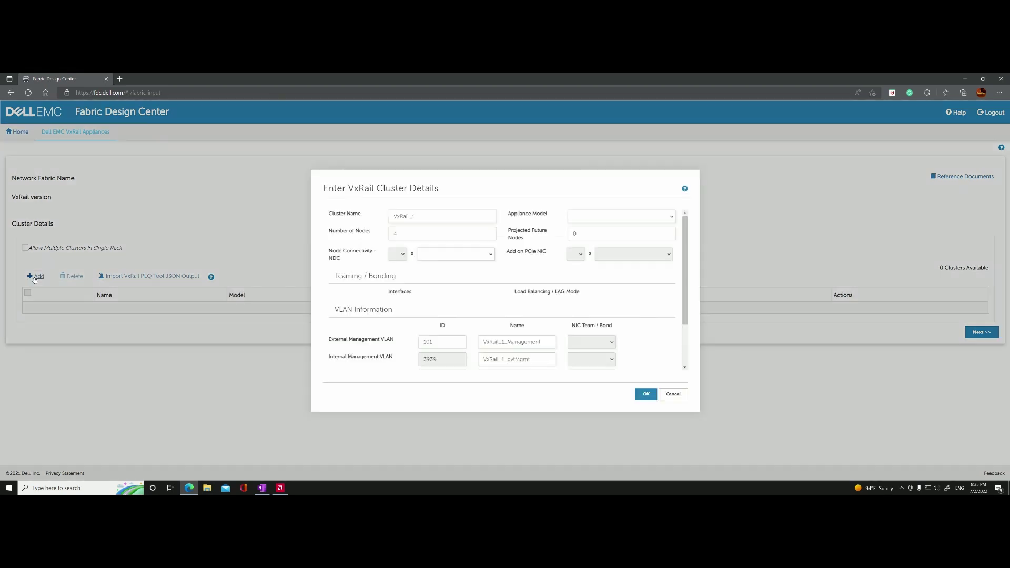
pyautogui.click(608, 217)
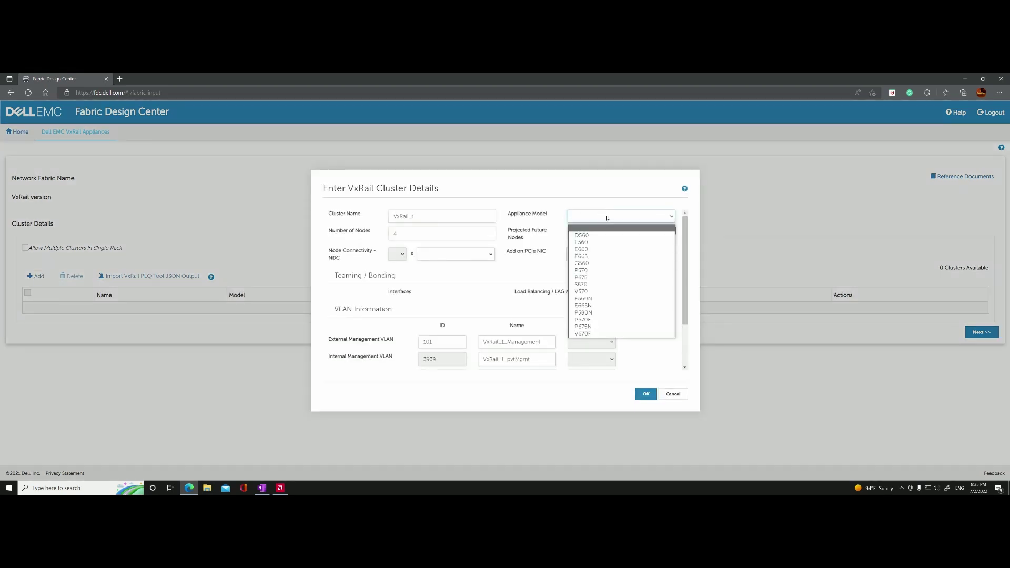
pyautogui.click(586, 257)
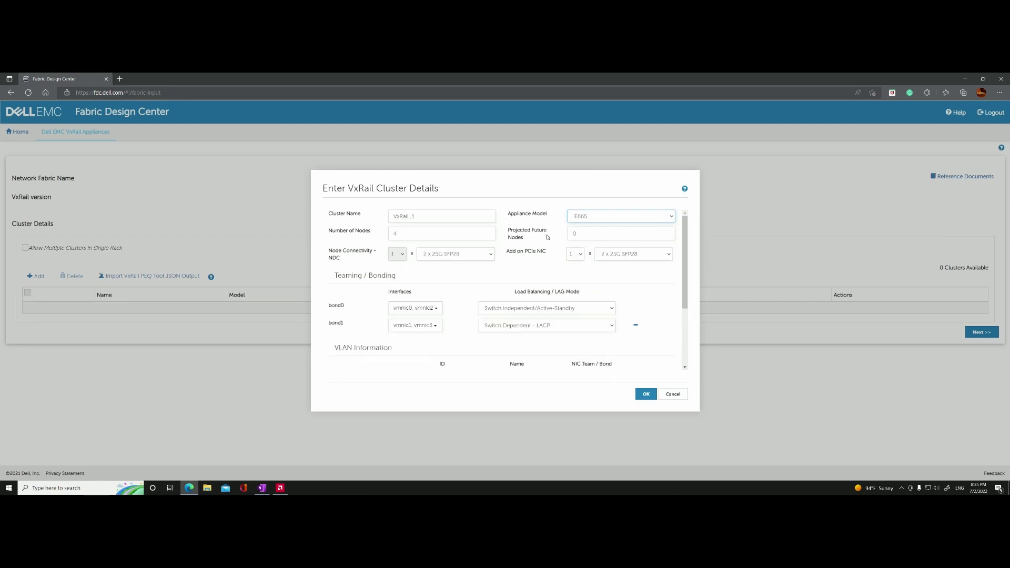
pyautogui.doubleClick(407, 230)
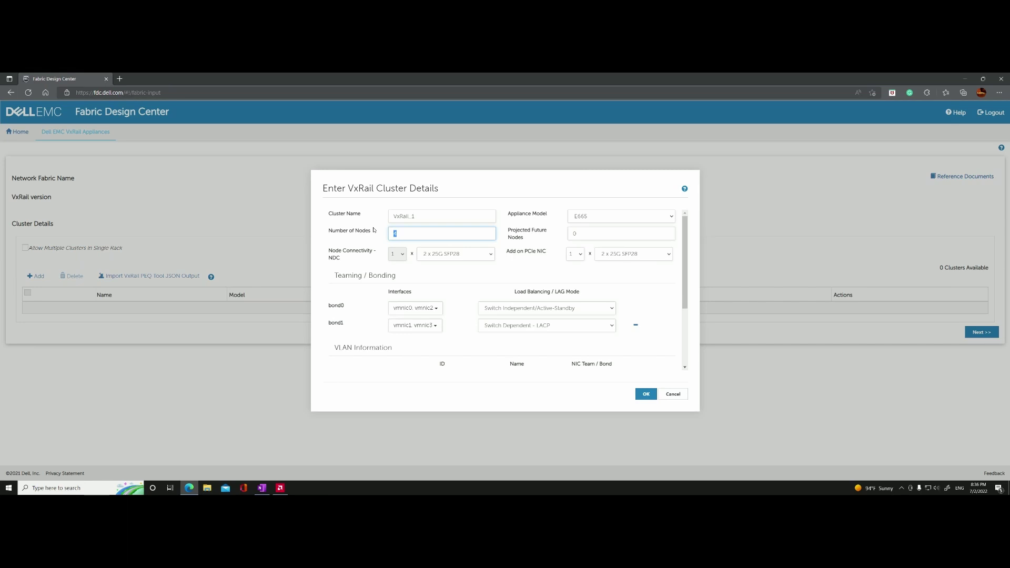
pyautogui.write('4')
pyautogui.click(490, 255)
pyautogui.click(483, 255)
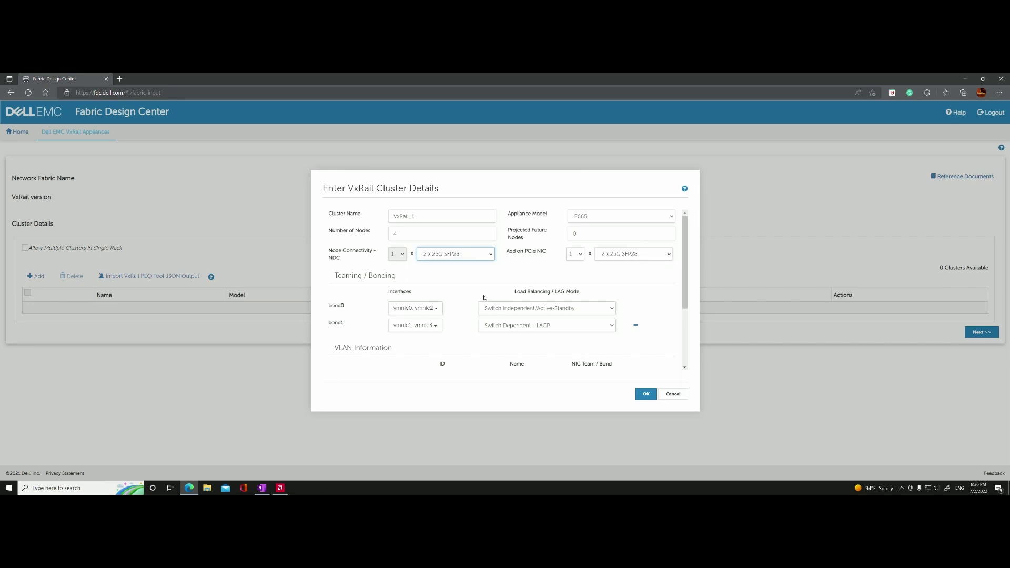
# Examine the cluster's bond0 and bond1 interface assignments, their load balancing modes and the VLAN information.
pyautogui.click(435, 310)
pyautogui.click(435, 309)
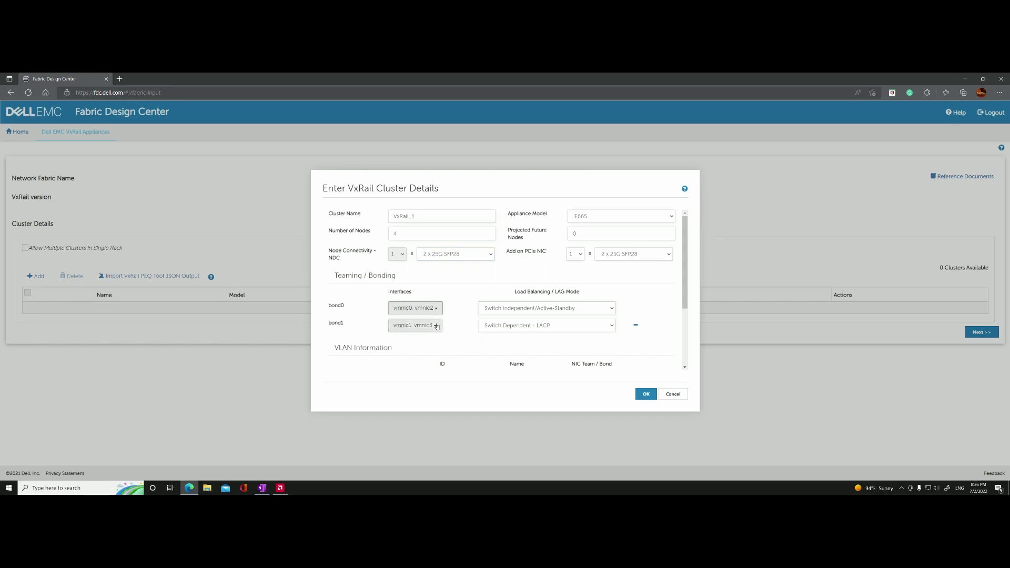
pyautogui.click(415, 325)
pyautogui.click(466, 306)
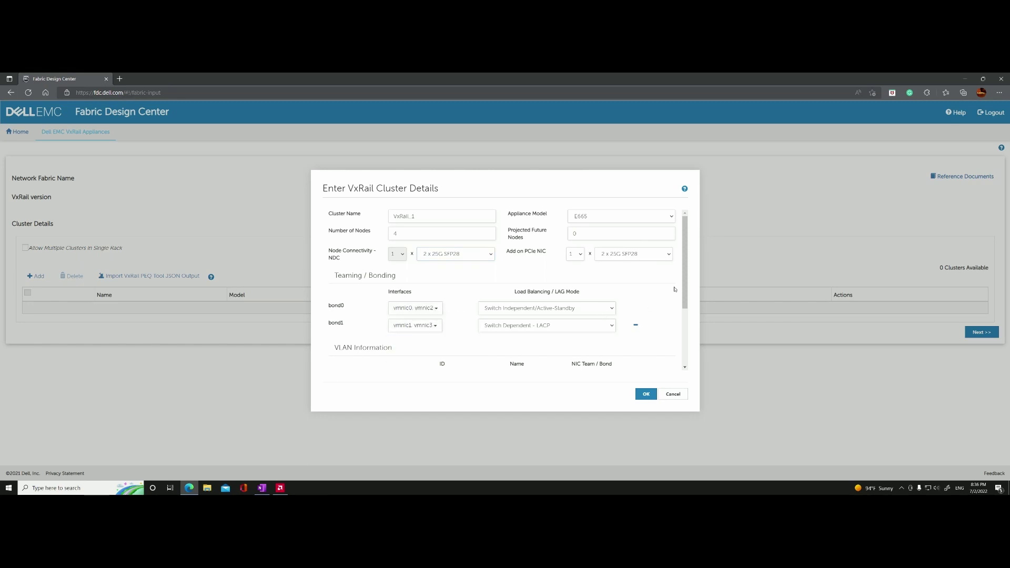
pyautogui.moveTo(684, 284); pyautogui.dragTo(683, 347)
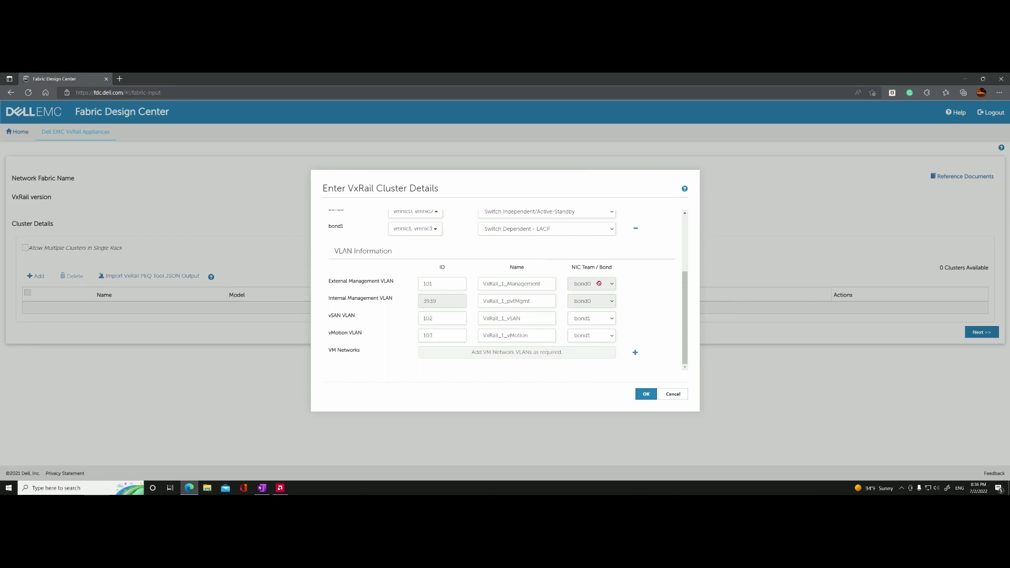
pyautogui.click(439, 217)
pyautogui.click(429, 243)
pyautogui.scroll(1, 396, 245)
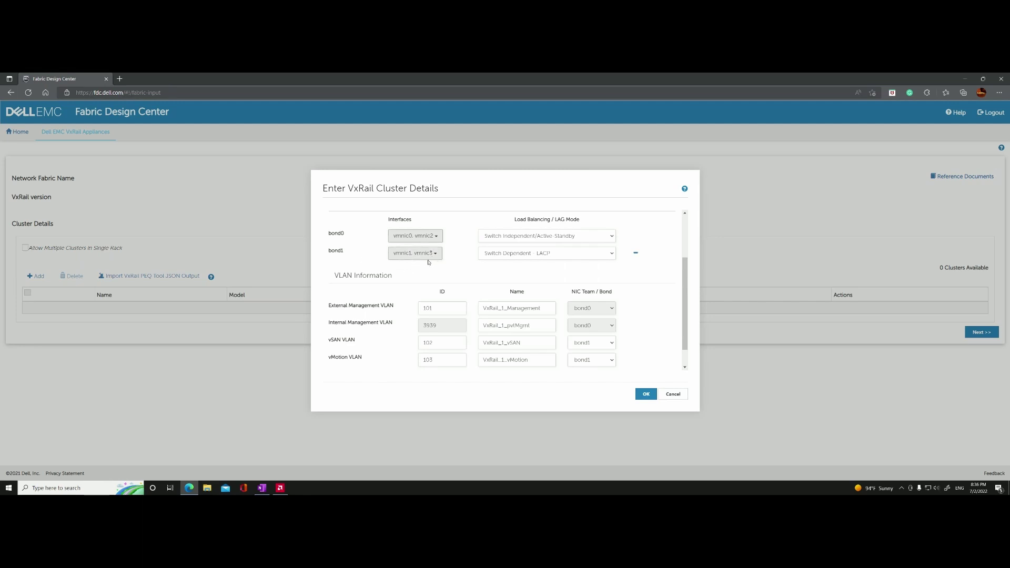
# Save the VxRail cluster details and continue to the generated fabric design.
pyautogui.scroll(-1, 382, 335)
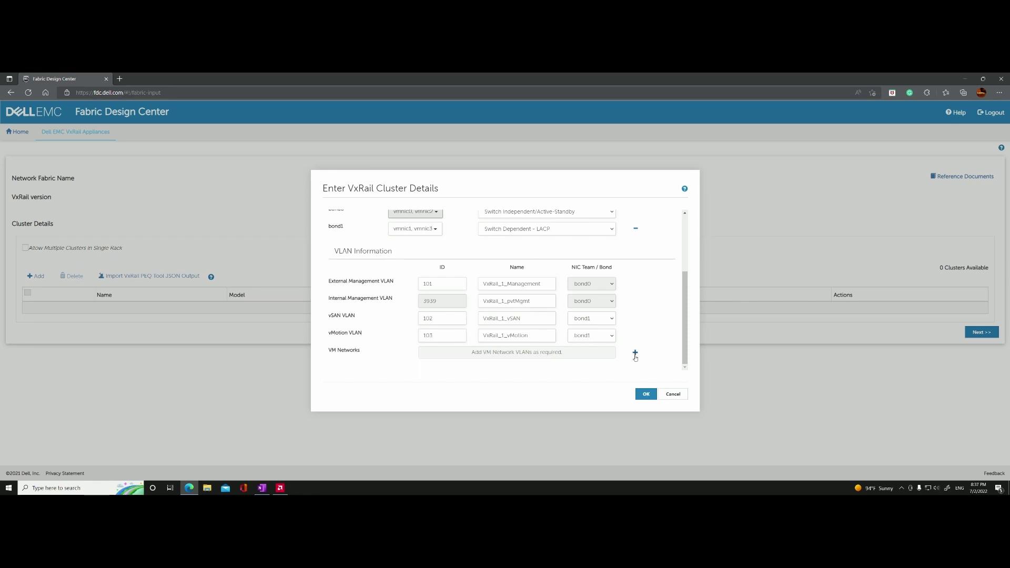
pyautogui.scroll(3, 635, 351)
pyautogui.scroll(-3, 643, 334)
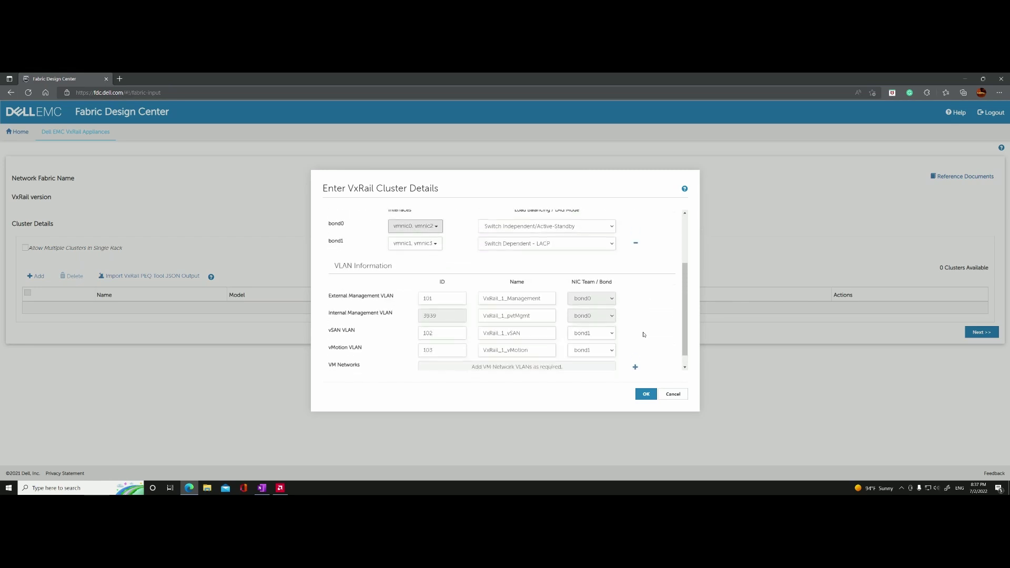
pyautogui.click(645, 394)
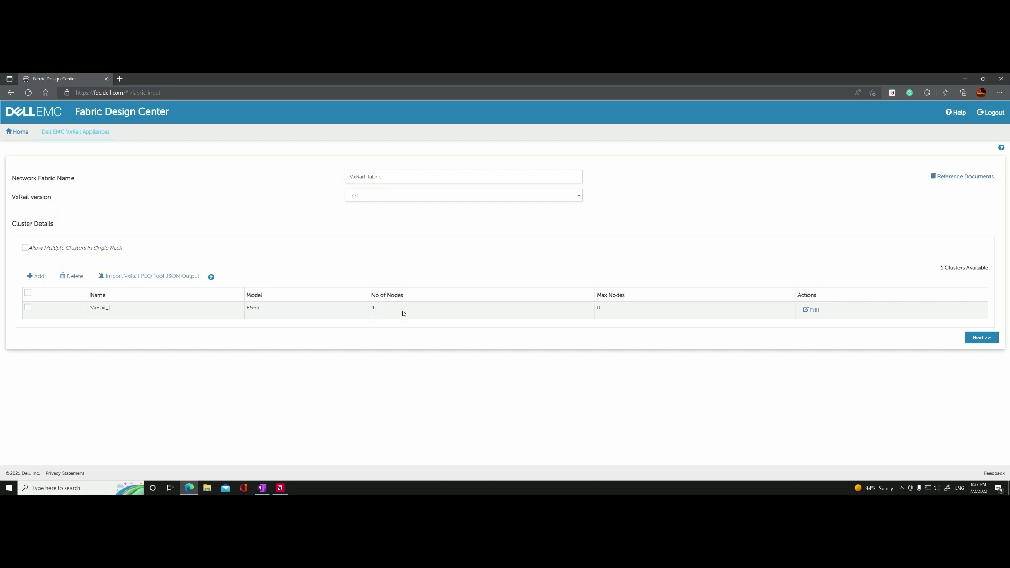
pyautogui.click(978, 339)
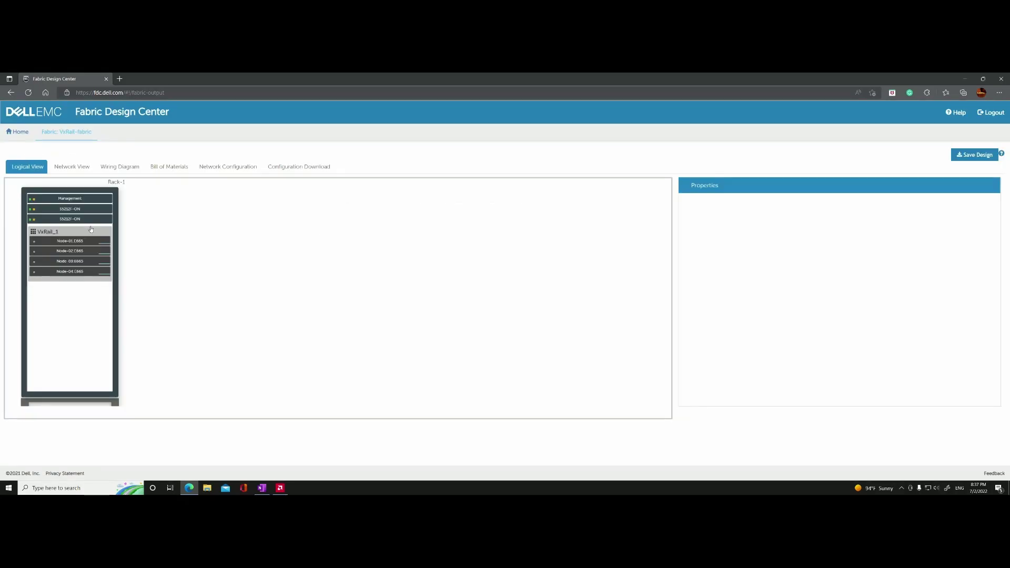
# Inspect the two leaf switches in Rack-1 and the fabric properties in the logical view.
pyautogui.click(71, 210)
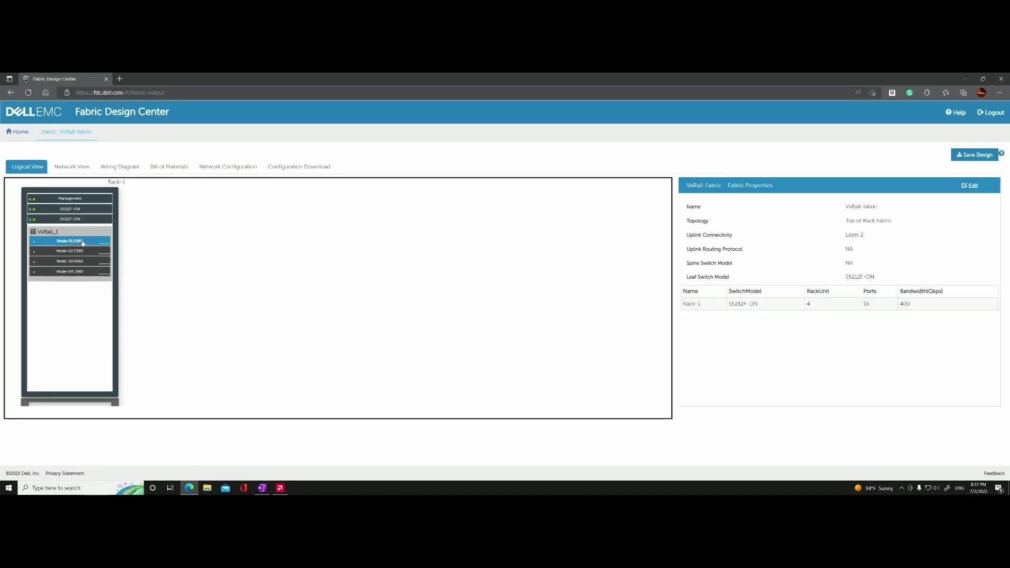
pyautogui.click(74, 211)
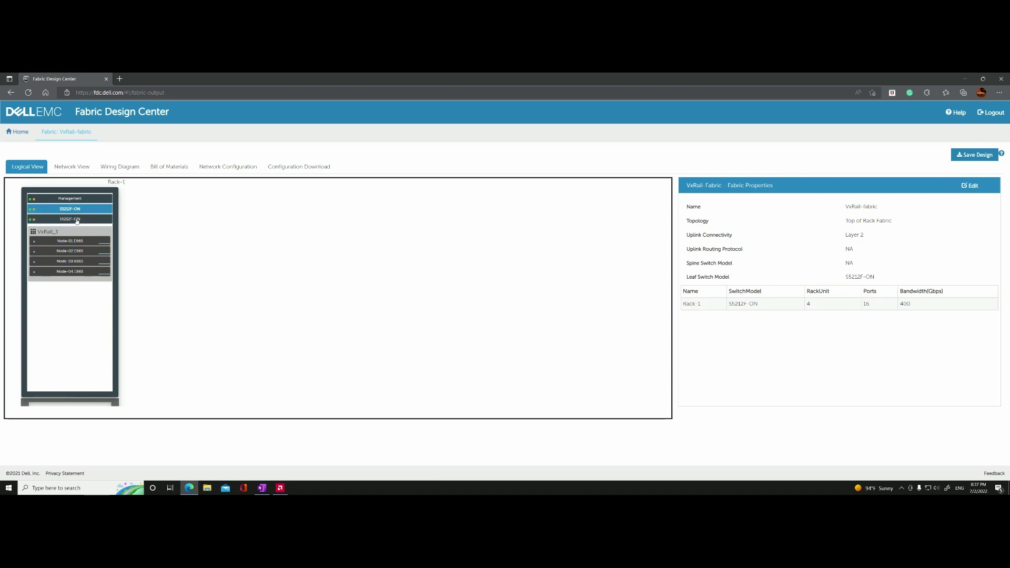
pyautogui.click(76, 221)
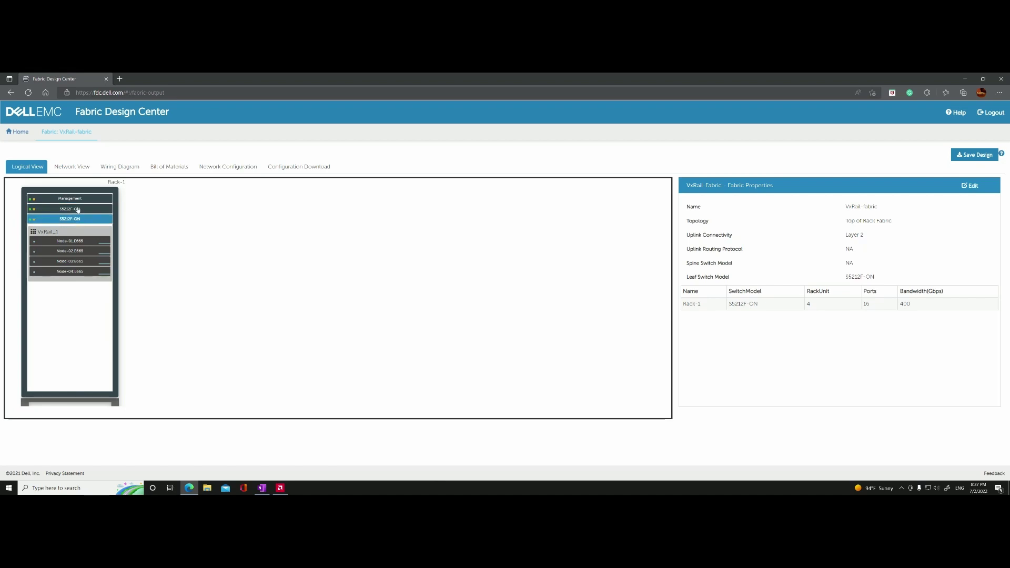
pyautogui.click(68, 210)
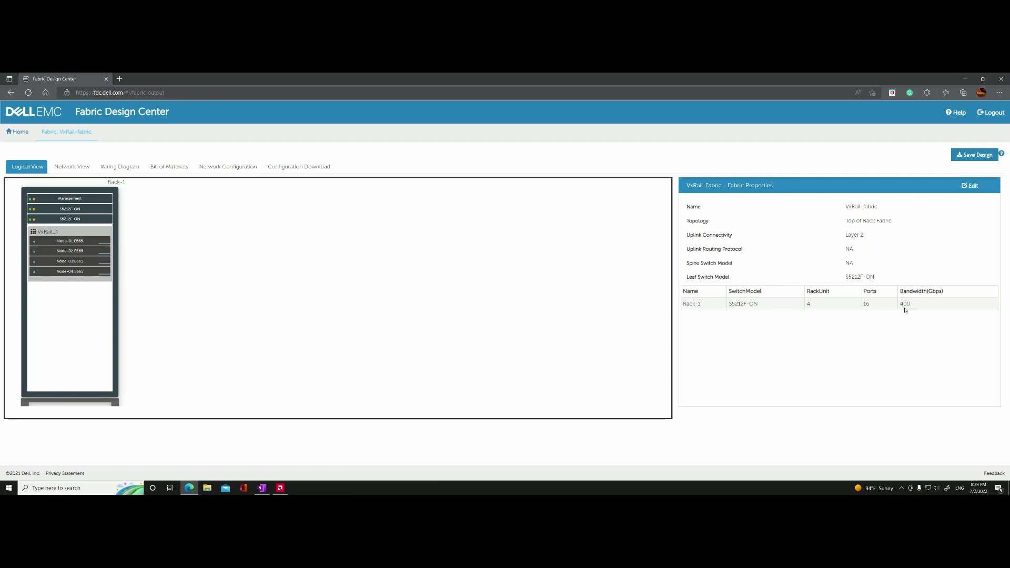
# Multiply 16 by 25 in Calculator to check the rack's bandwidth, and close Calculator.
pyautogui.press('XF86Calculator')
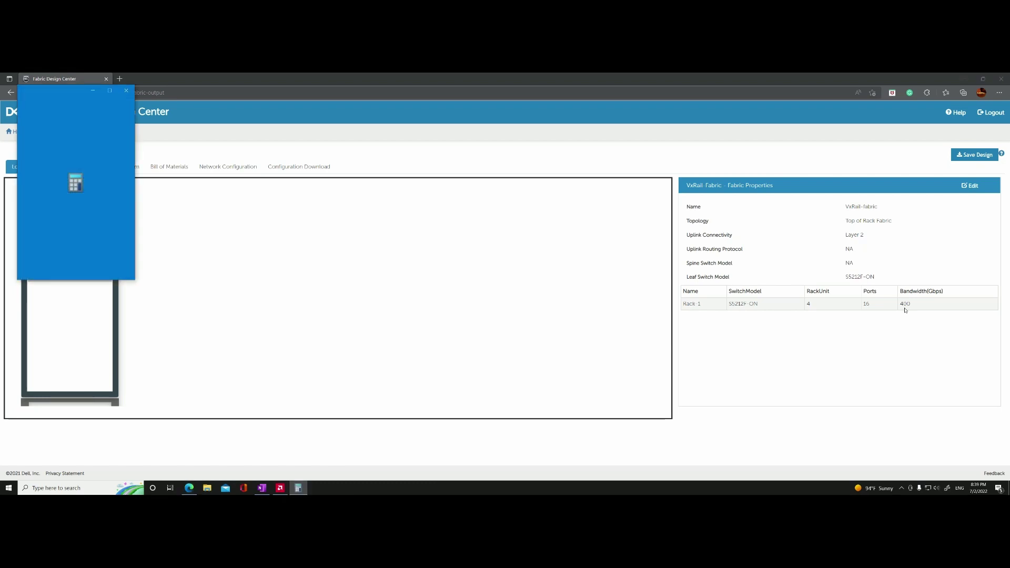
pyautogui.write('16')
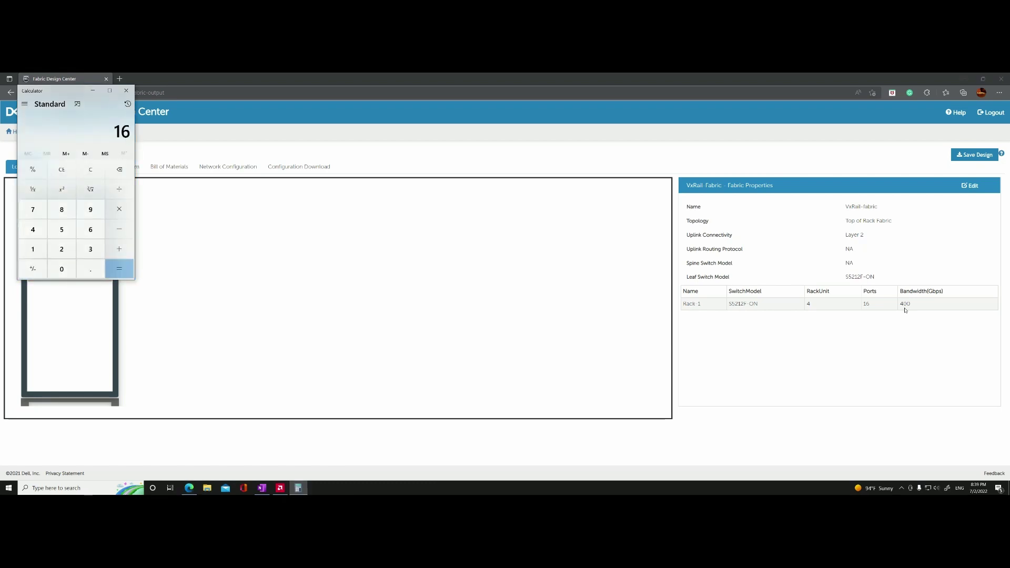
pyautogui.write('*25')
pyautogui.press('Return')
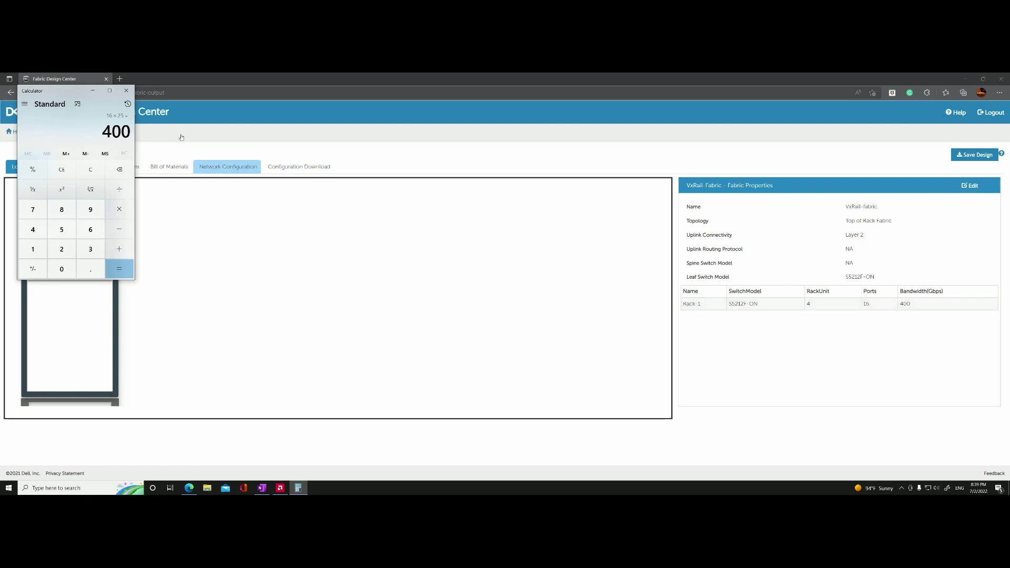
pyautogui.click(126, 91)
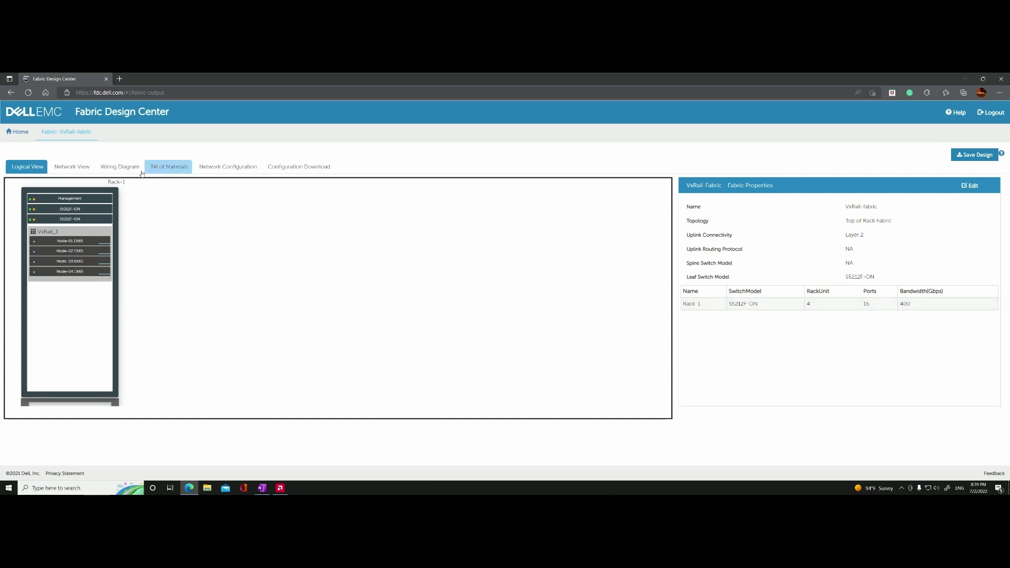
# Examine the network view, tracing the links between the fabric uplink, both leaf switches and the VxRail nodes.
pyautogui.click(71, 171)
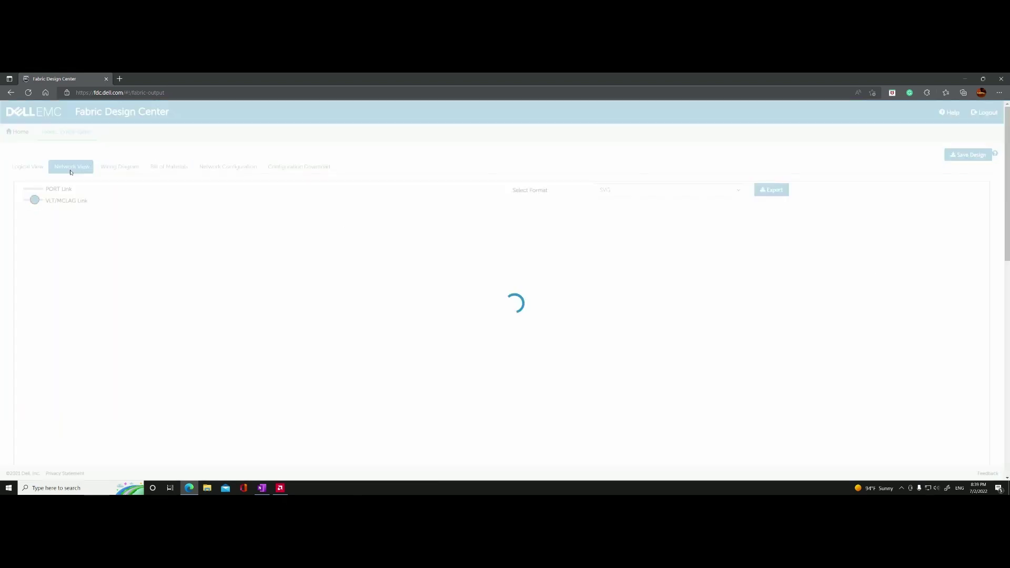
pyautogui.scroll(-2, 261, 277)
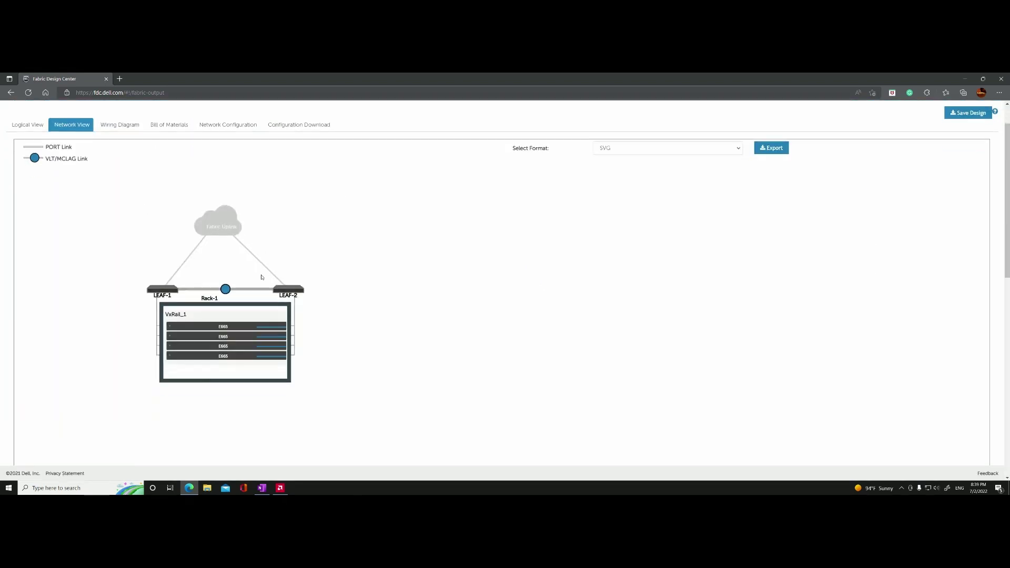
pyautogui.scroll(2, 255, 278)
pyautogui.scroll(-1, 251, 278)
pyautogui.scroll(-1, 251, 278)
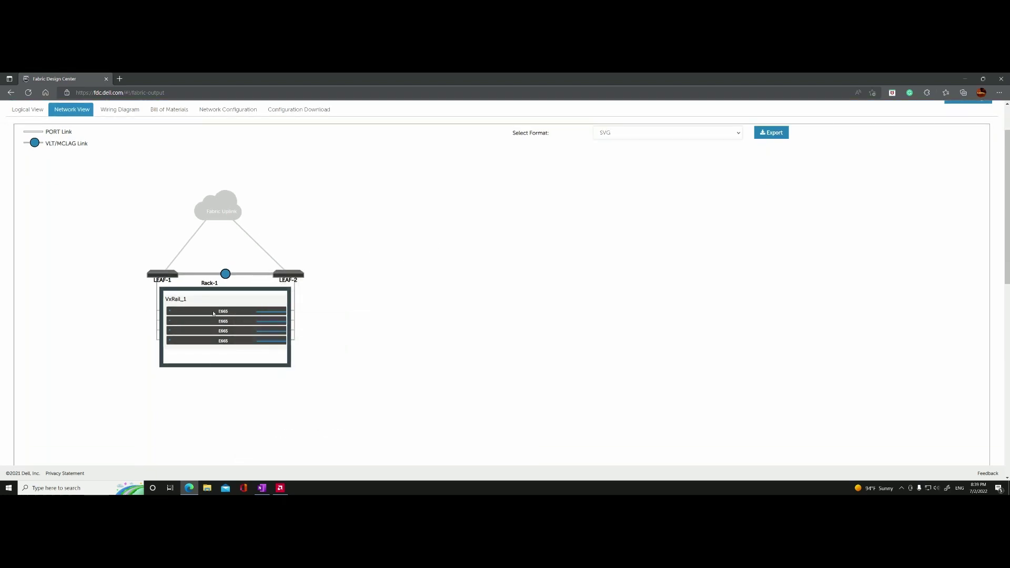
pyautogui.moveTo(178, 318)
pyautogui.moveTo(287, 320)
pyautogui.moveTo(296, 300)
# Open the wiring diagram of switch VxRail-fabric-LEAF-1 and examine its uplink, node and inter-switch port connections.
pyautogui.click(121, 111)
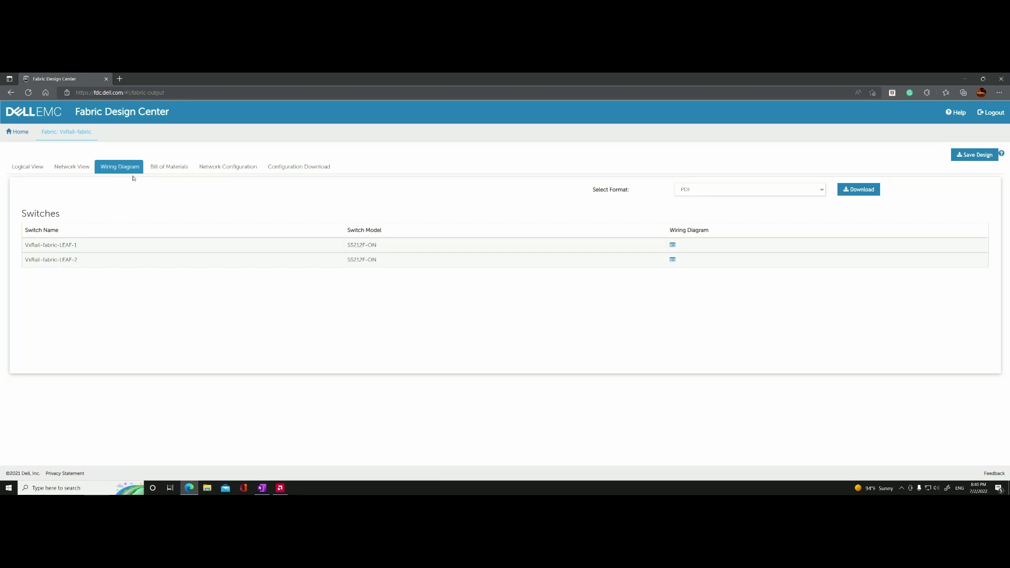
pyautogui.click(672, 244)
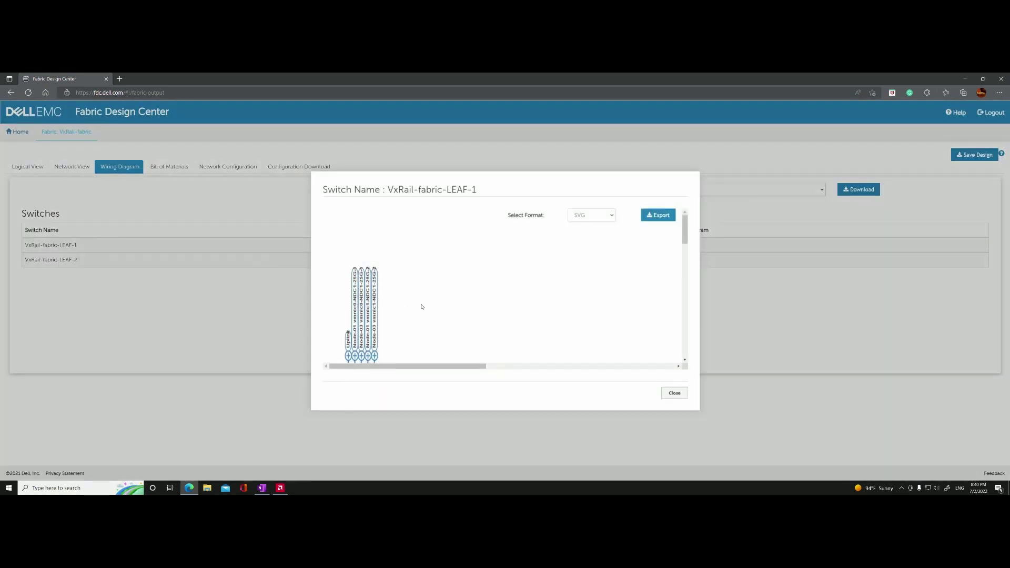
pyautogui.scroll(-3, 421, 311)
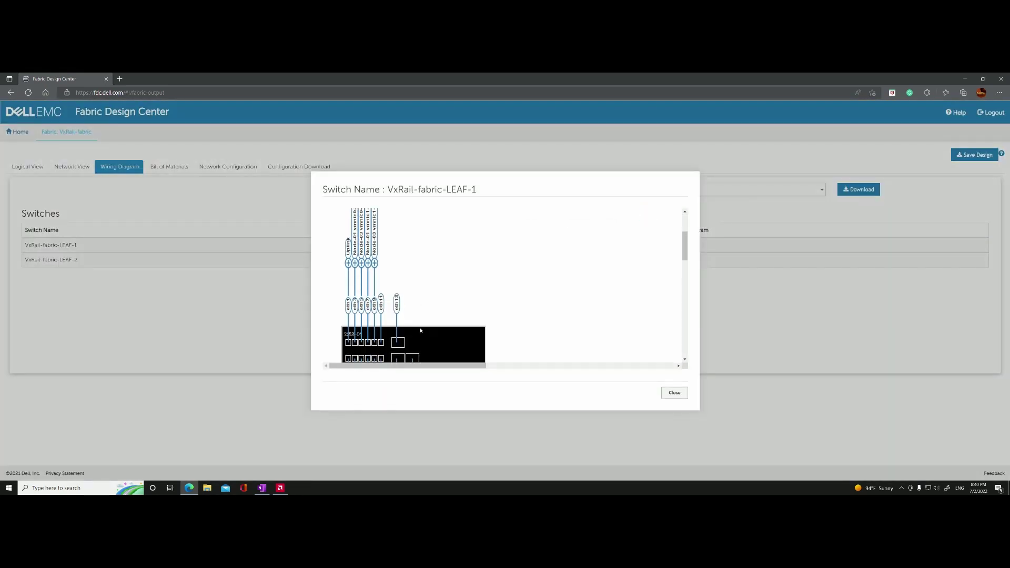
pyautogui.scroll(-5, 421, 330)
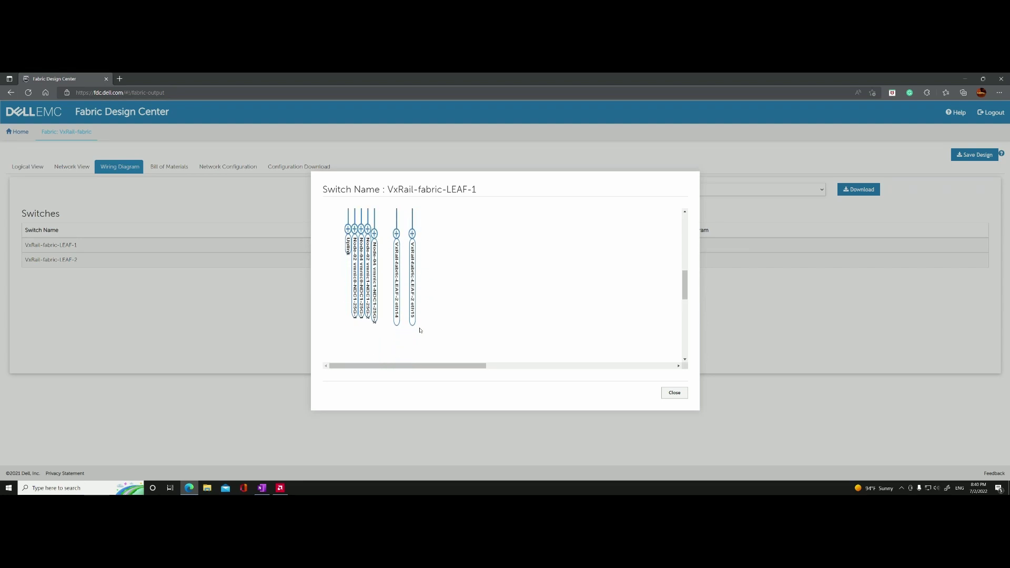
pyautogui.scroll(1, 420, 330)
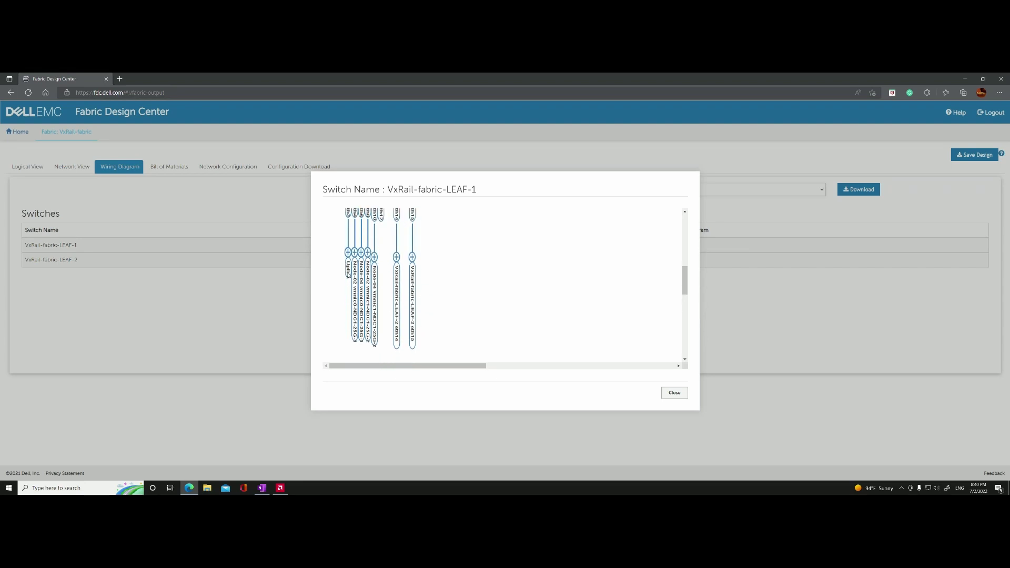
pyautogui.scroll(2, 347, 275)
pyautogui.scroll(-2, 332, 276)
pyautogui.scroll(5, 348, 276)
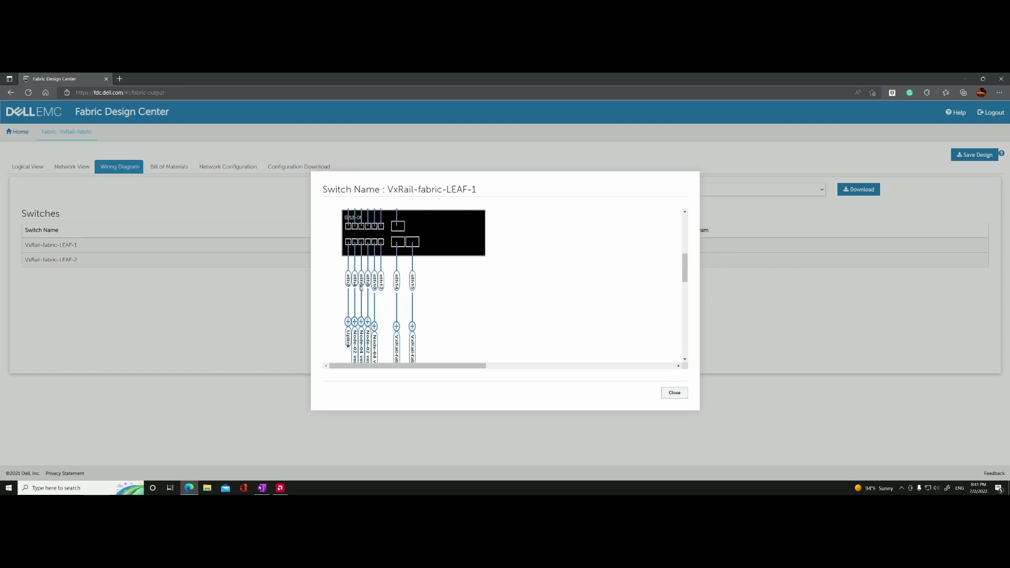
# Trace the upper and lower port connections of VxRail-fabric-LEAF-1 to the uplinks, Node-01 to Node-04 and LEAF-2, and close the diagram.
pyautogui.scroll(3, 361, 288)
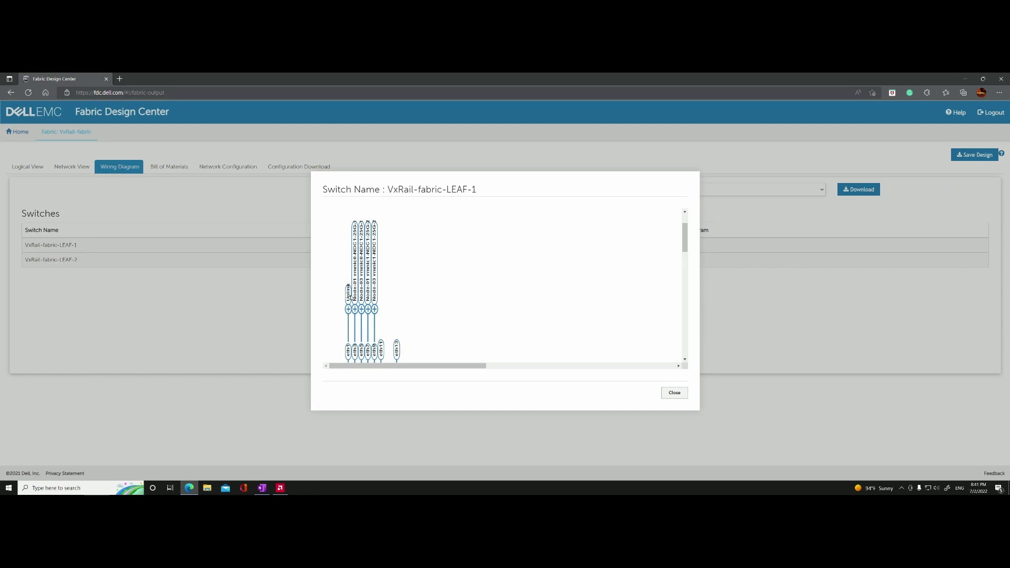
pyautogui.scroll(1, 349, 297)
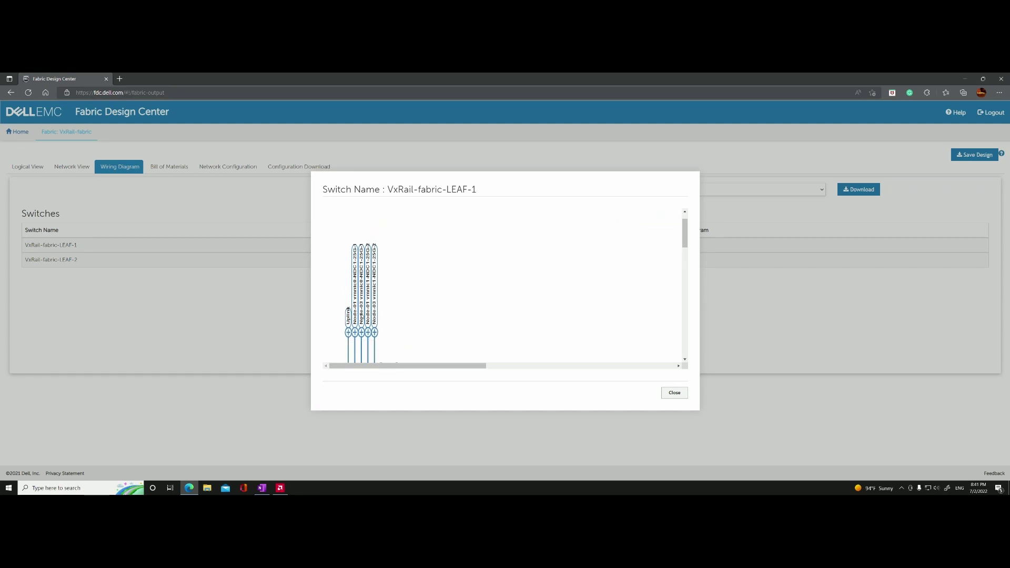
pyautogui.scroll(-4, 362, 316)
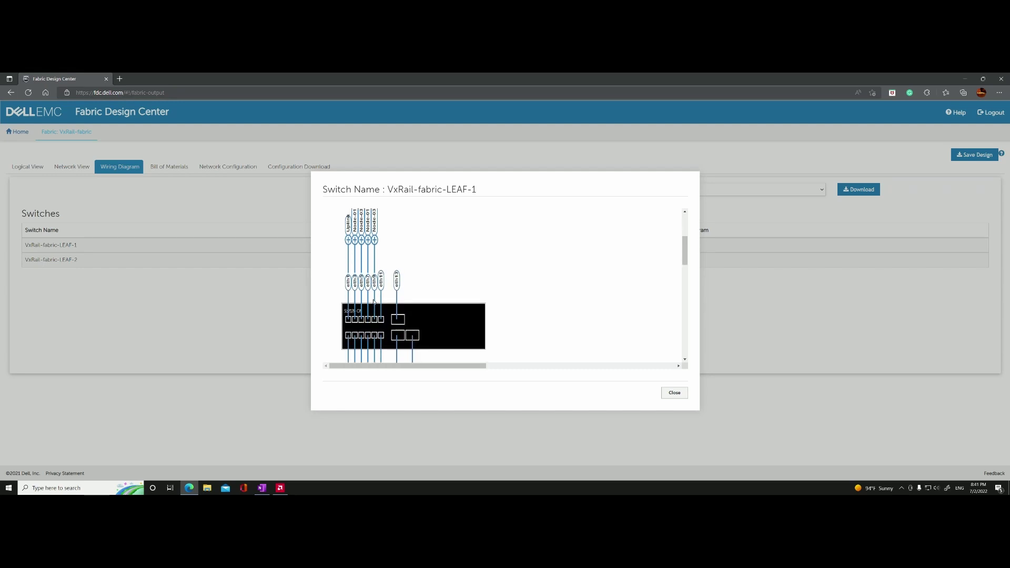
pyautogui.scroll(-1, 390, 263)
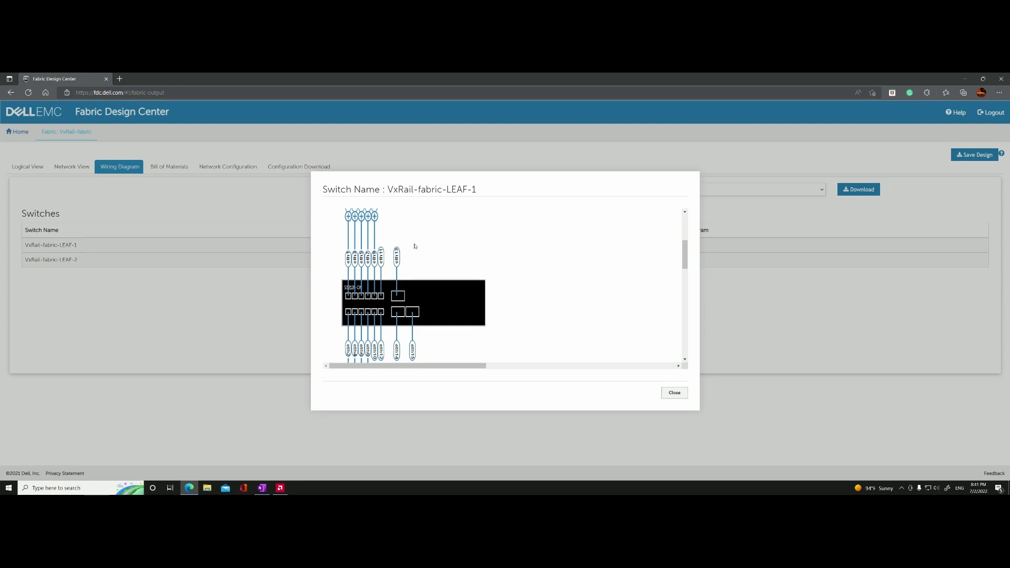
pyautogui.scroll(4, 415, 245)
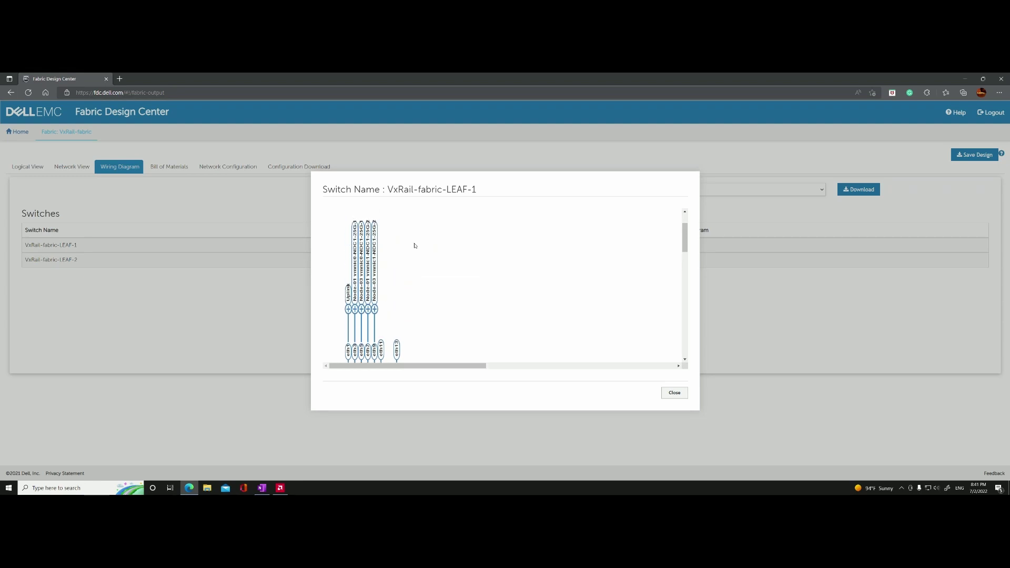
pyautogui.scroll(2, 415, 246)
pyautogui.scroll(-6, 407, 258)
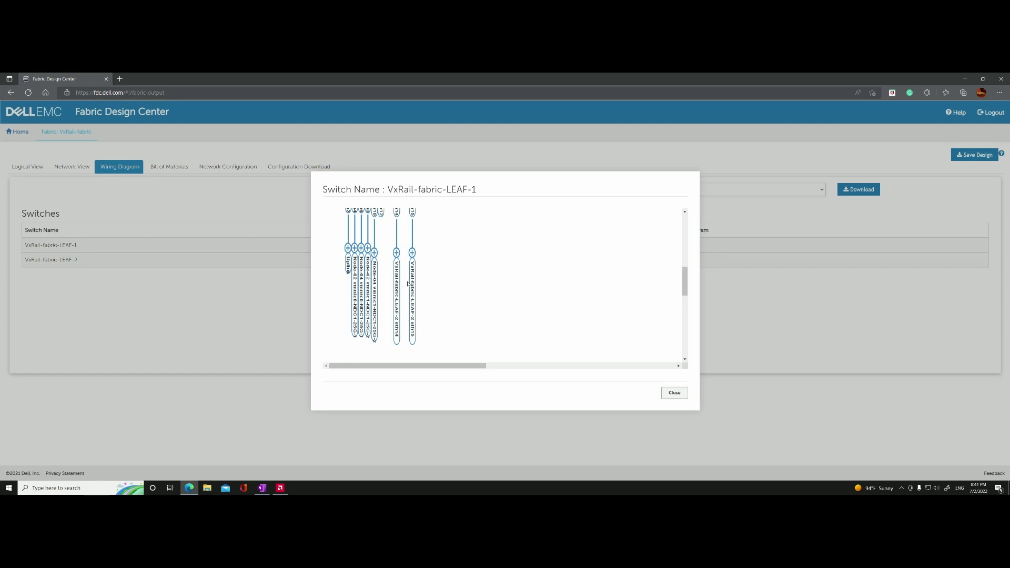
pyautogui.scroll(5, 361, 269)
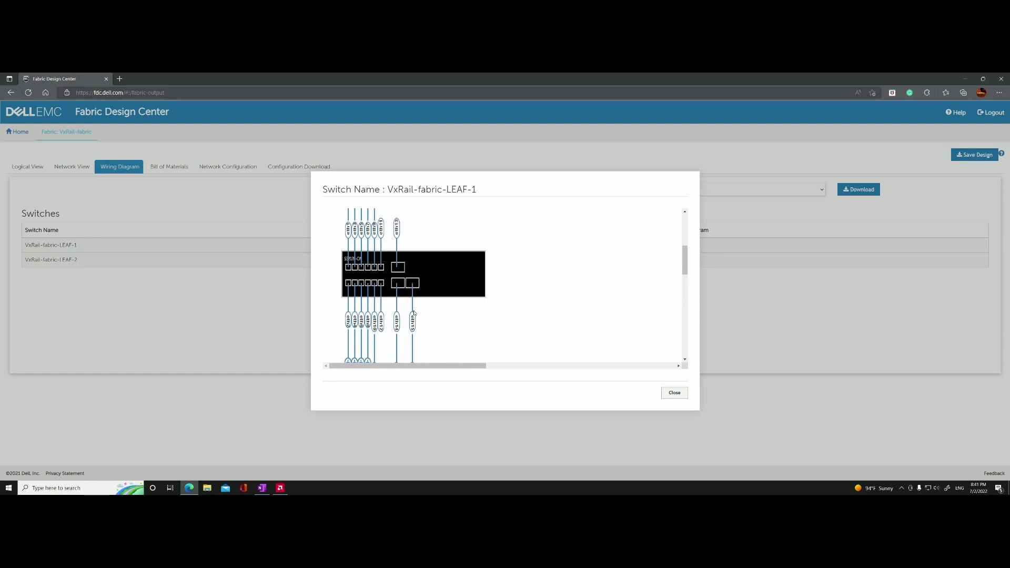
pyautogui.scroll(2, 361, 273)
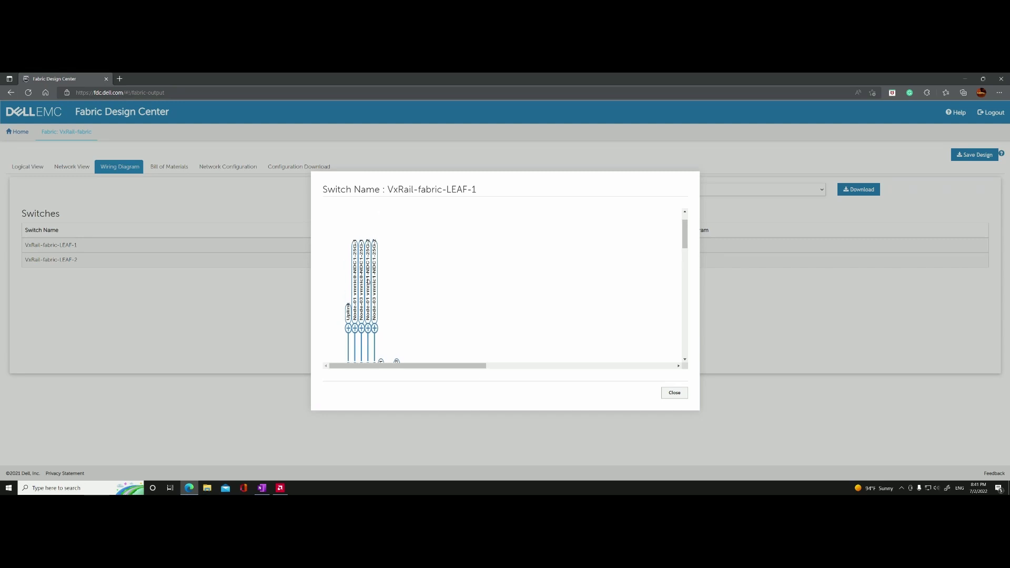
pyautogui.scroll(-3, 368, 279)
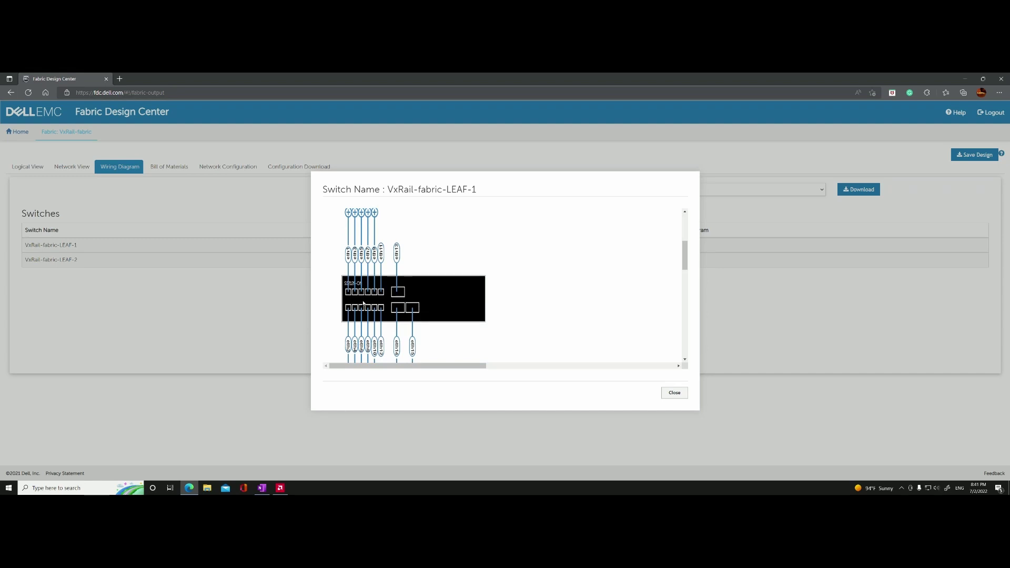
pyautogui.scroll(-5, 647, 318)
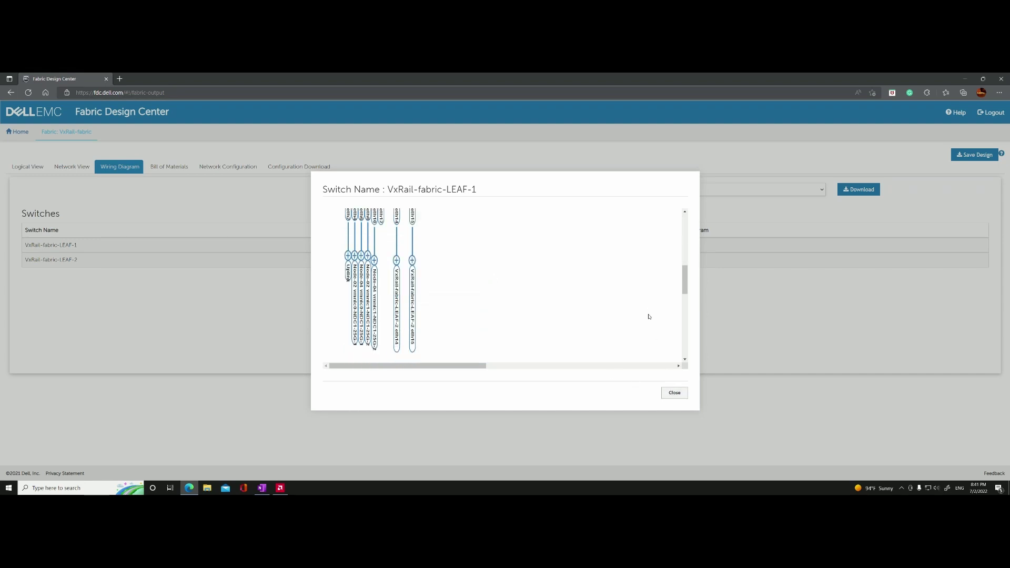
pyautogui.click(665, 392)
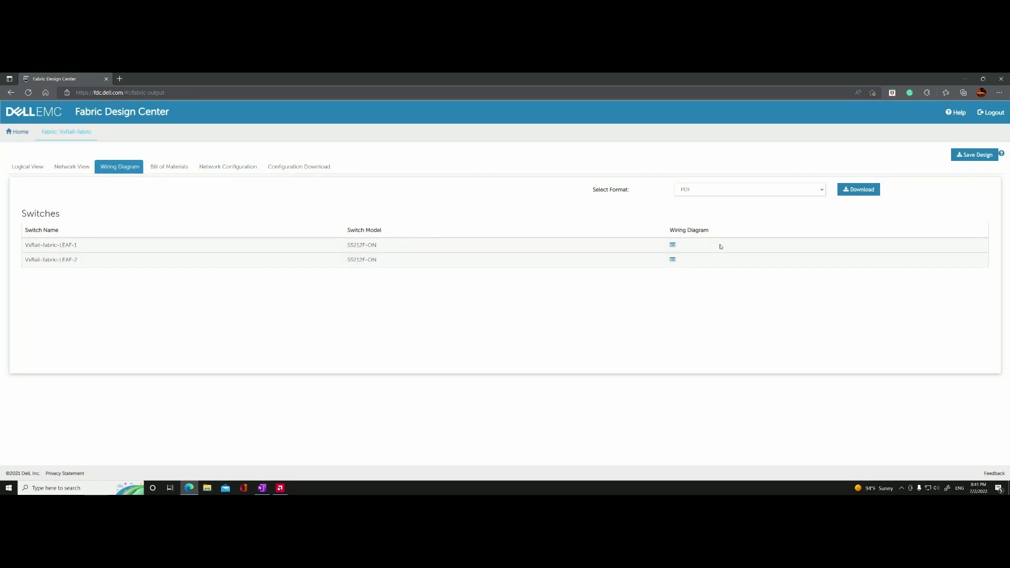
# Examine the wiring diagram of switch VxRail-fabric-LEAF-2, including its links to the VxRail nodes and LEAF-1, and close it.
pyautogui.click(673, 260)
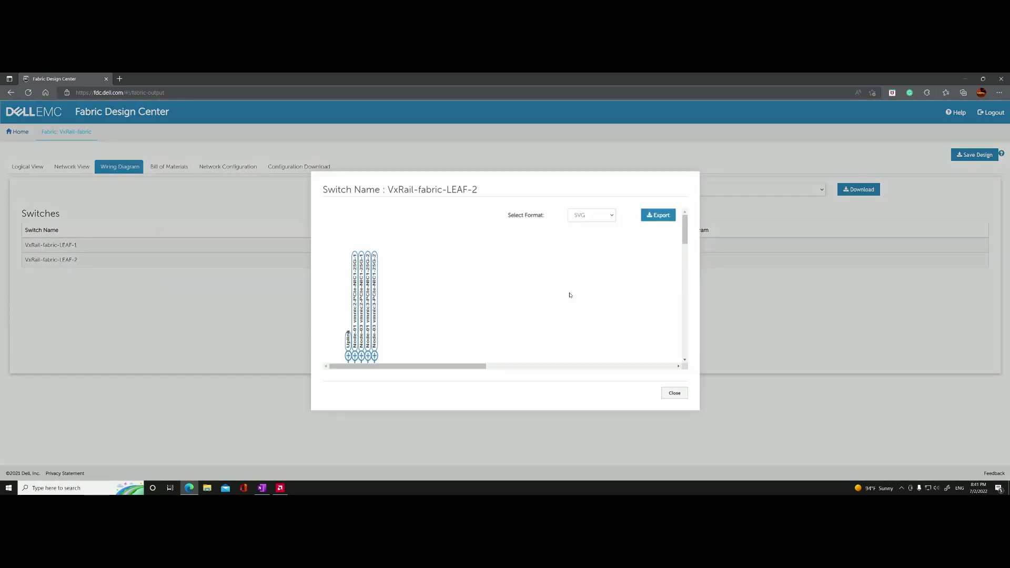
pyautogui.scroll(-5, 458, 303)
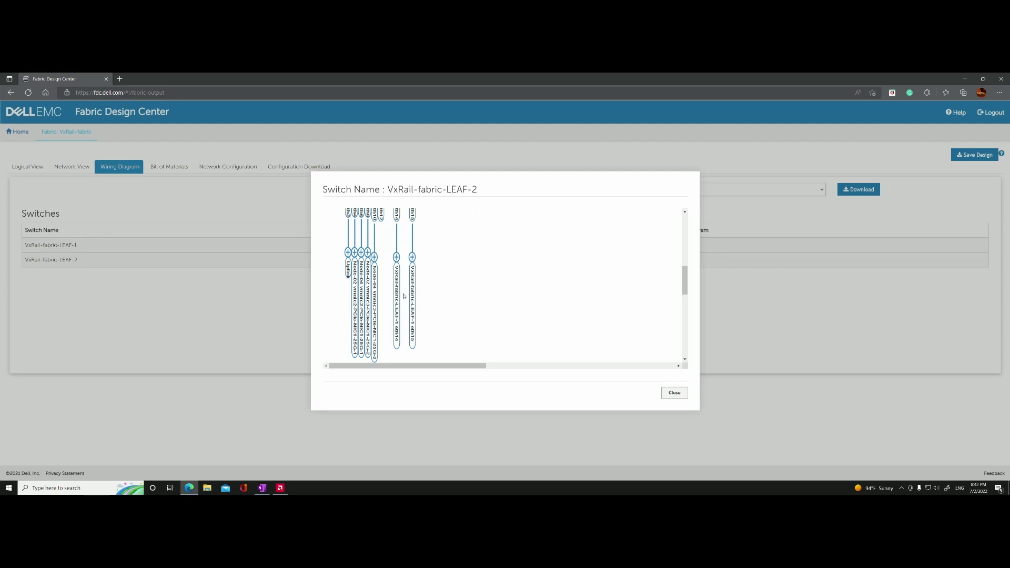
pyautogui.scroll(10, 417, 295)
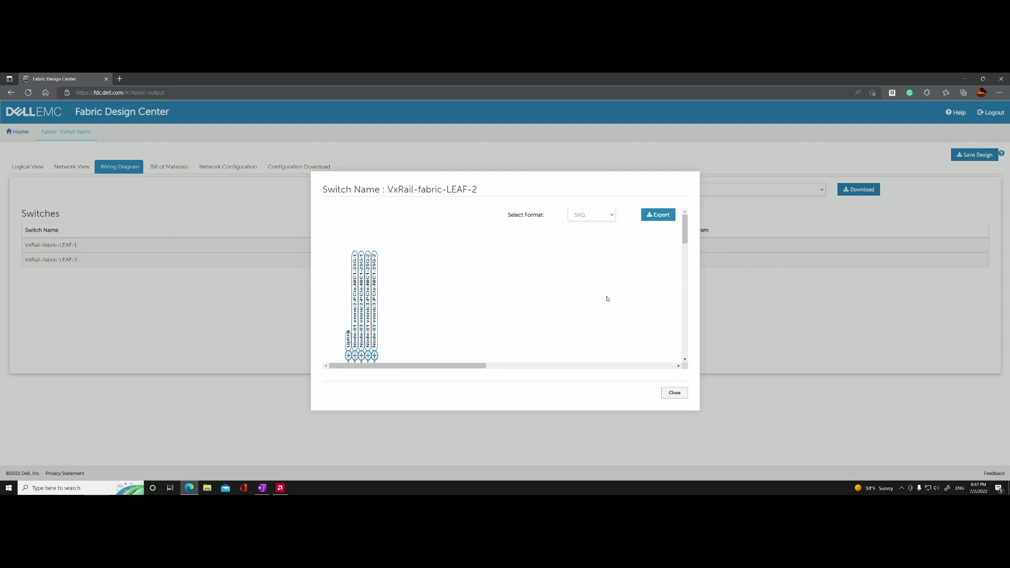
pyautogui.click(674, 393)
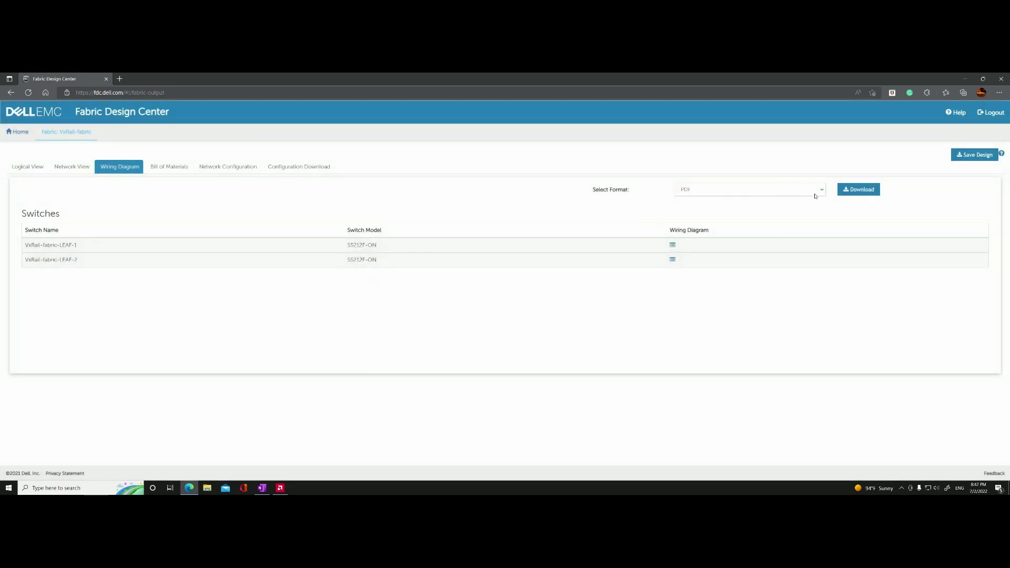
# Download the wiring diagrams in PDF format and open the FDC-VxRail-fabric-Wiring file from the Downloads folder in File Explorer.
pyautogui.click(855, 191)
pyautogui.click(204, 492)
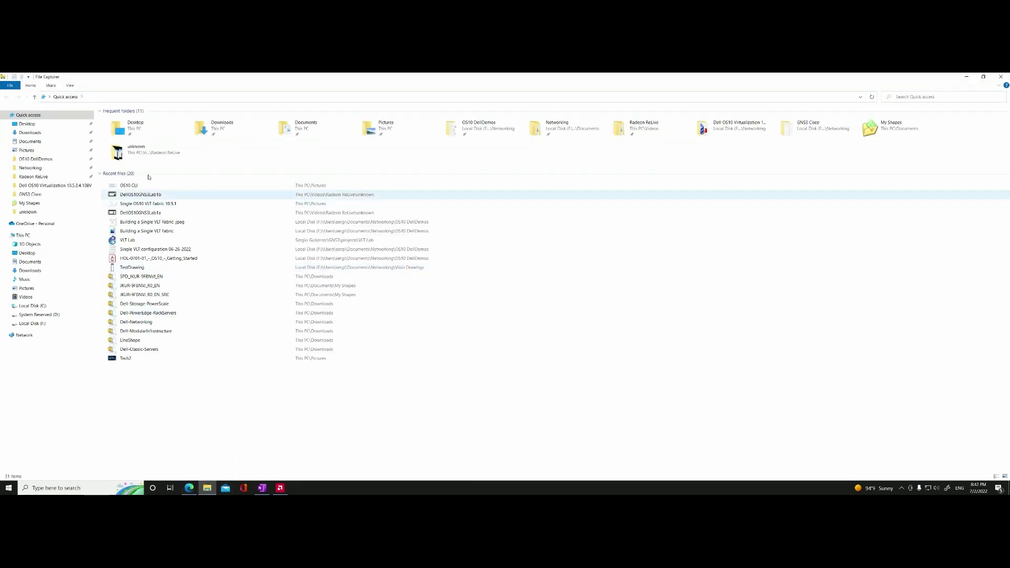
pyautogui.click(51, 139)
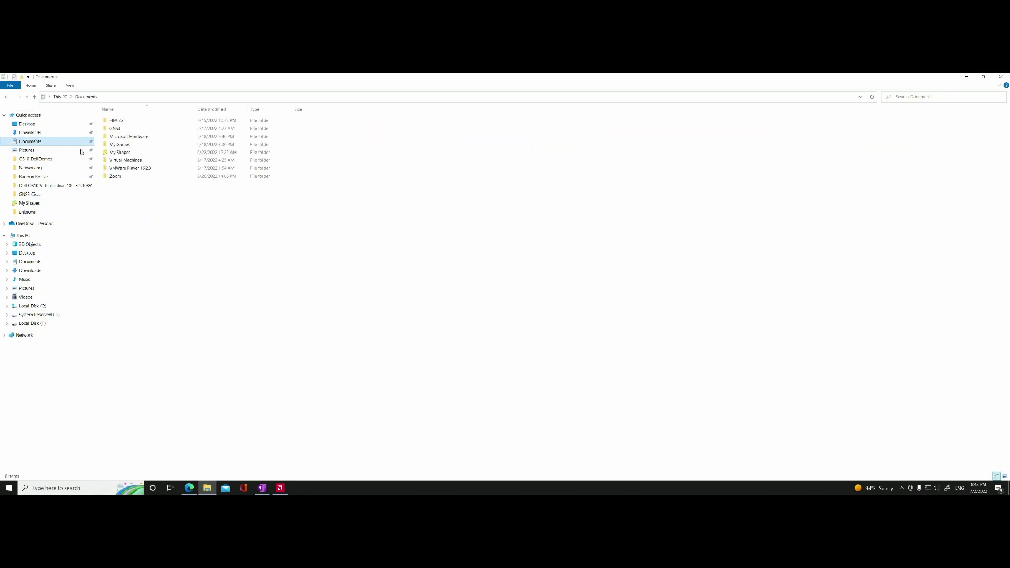
pyautogui.click(47, 133)
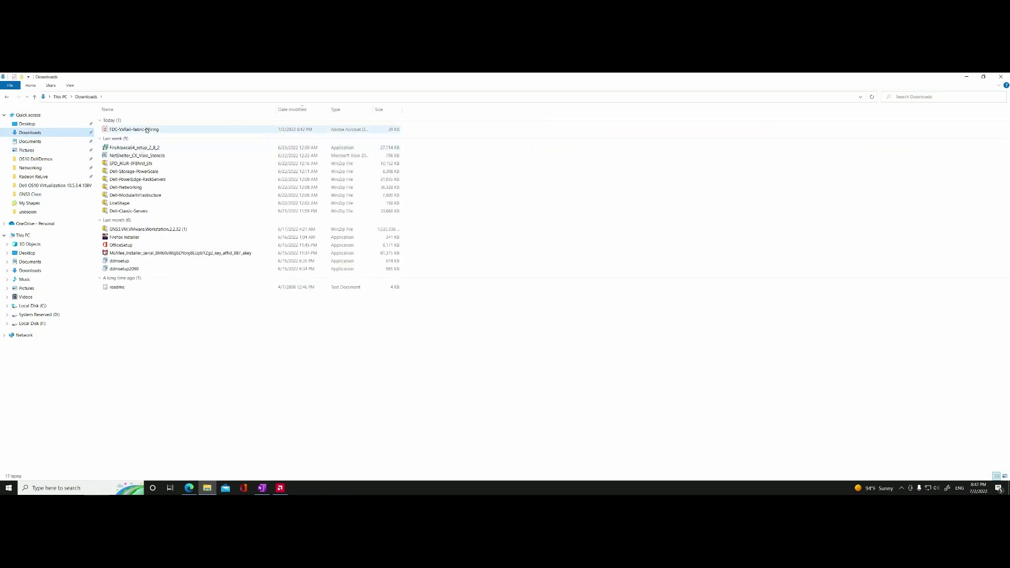
pyautogui.click(146, 130)
pyautogui.doubleClick(146, 130)
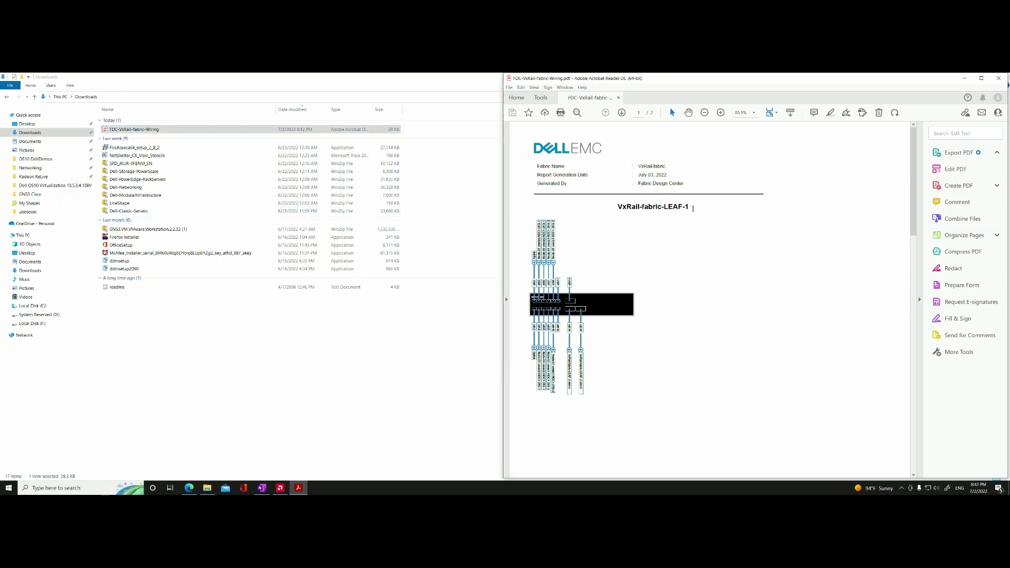
# Review the LEAF-1 and LEAF-2 pages of the wiring PDF, and close the document and File Explorer to return to Fabric Design Center.
pyautogui.scroll(2, 677, 244)
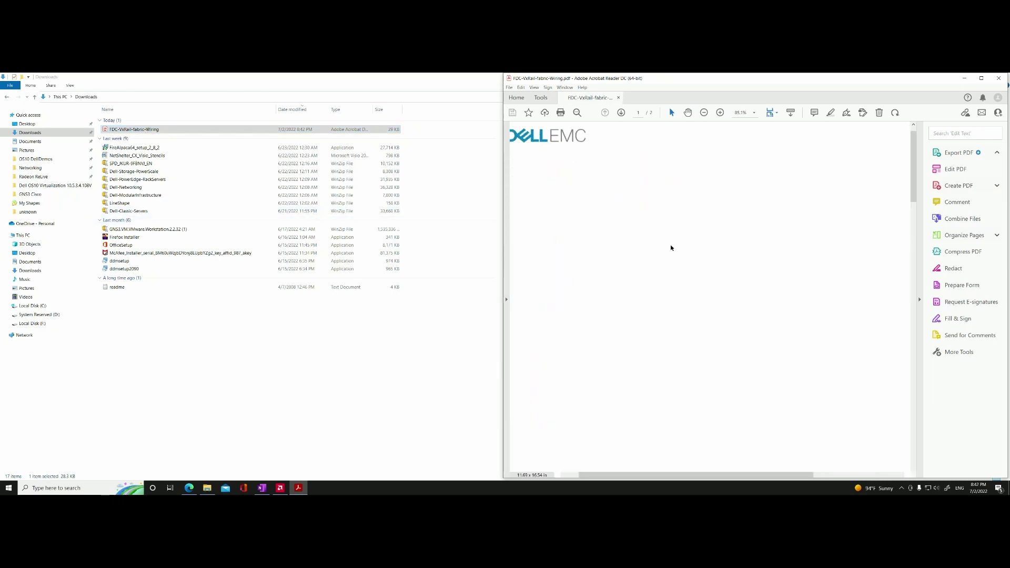
pyautogui.moveTo(645, 473); pyautogui.dragTo(595, 474)
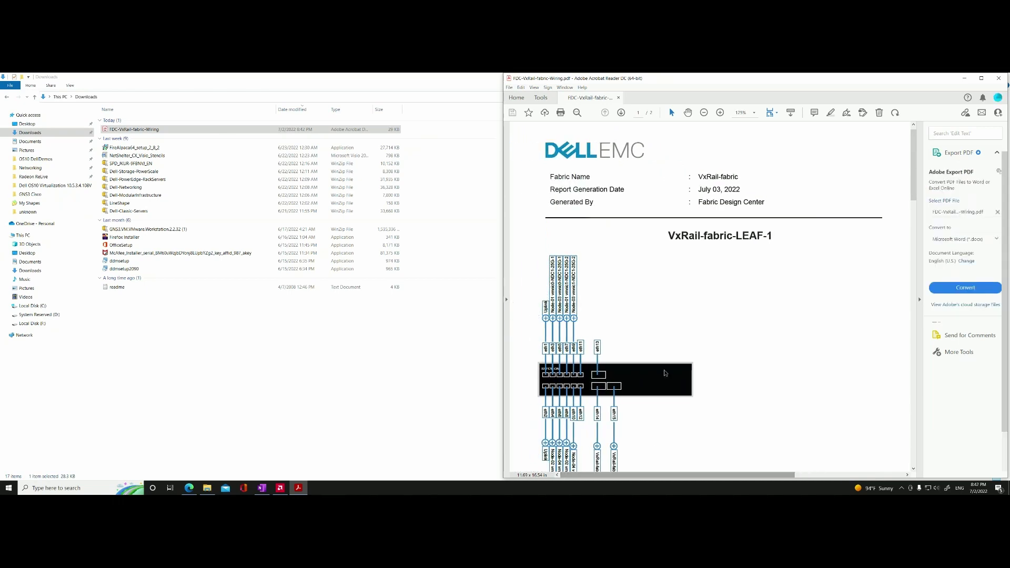
pyautogui.scroll(-10, 642, 343)
pyautogui.scroll(-5, 642, 339)
pyautogui.scroll(2, 643, 338)
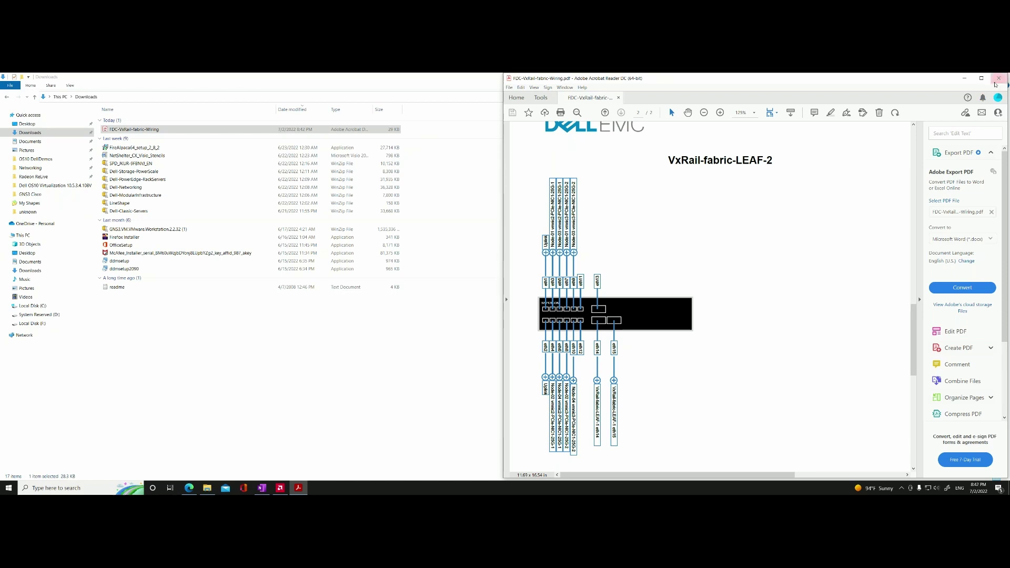
pyautogui.click(999, 78)
pyautogui.click(475, 77)
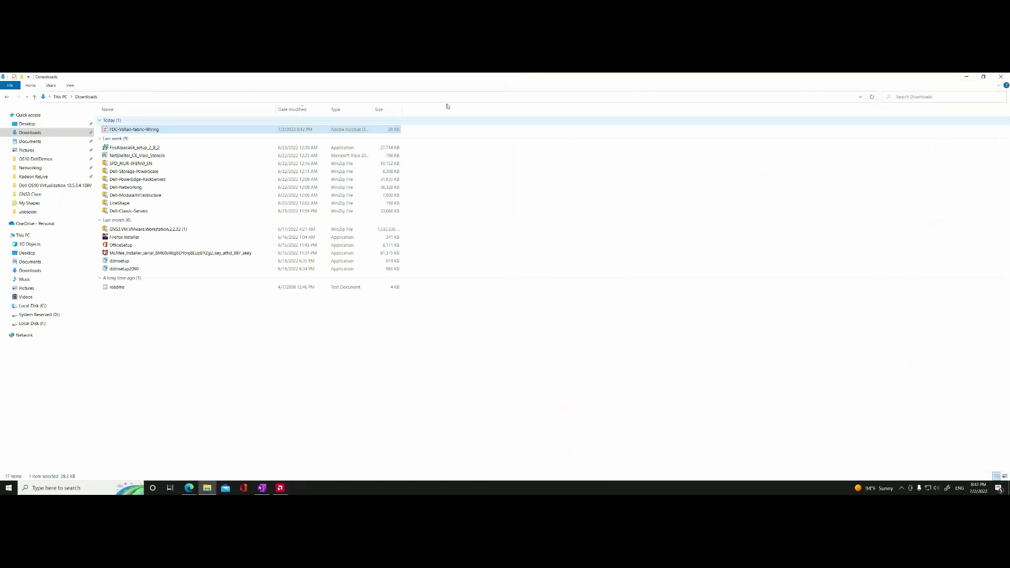
pyautogui.click(1001, 77)
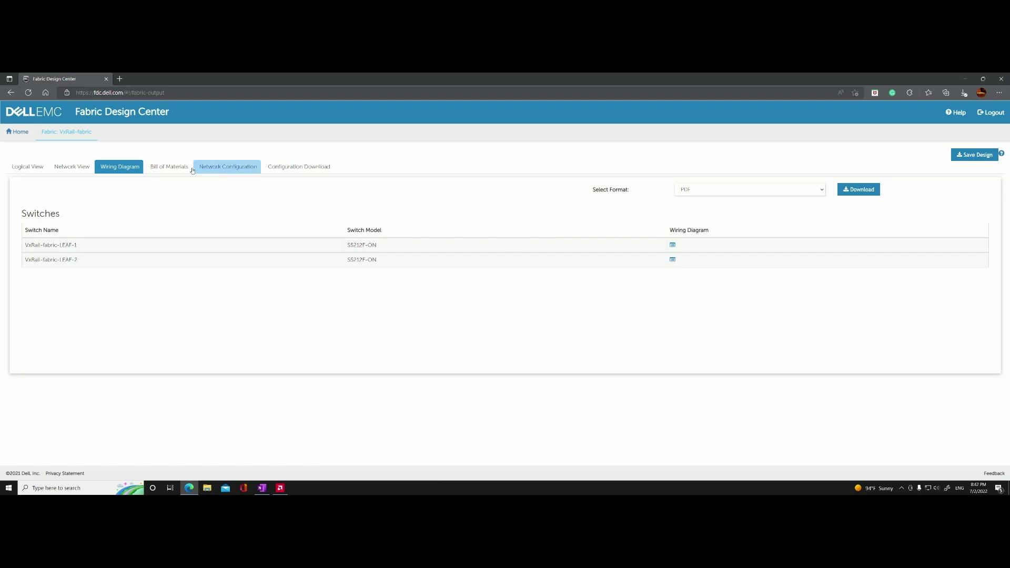
# Review the bill of materials from leaf switches to out-of-band management, checking the DAC-QSFP-100G-1M cable options without changing them.
pyautogui.click(169, 168)
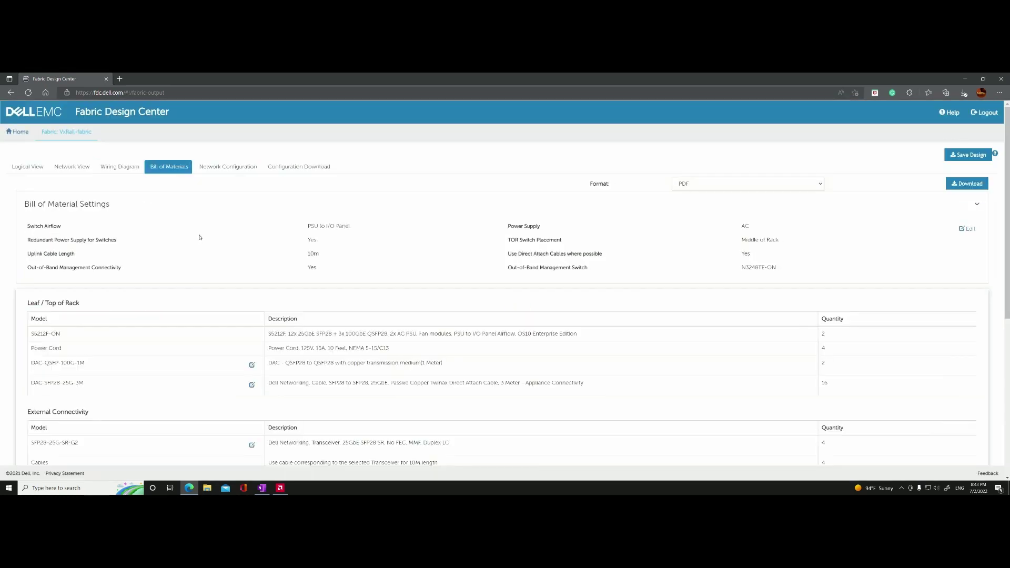
pyautogui.scroll(-1, 198, 242)
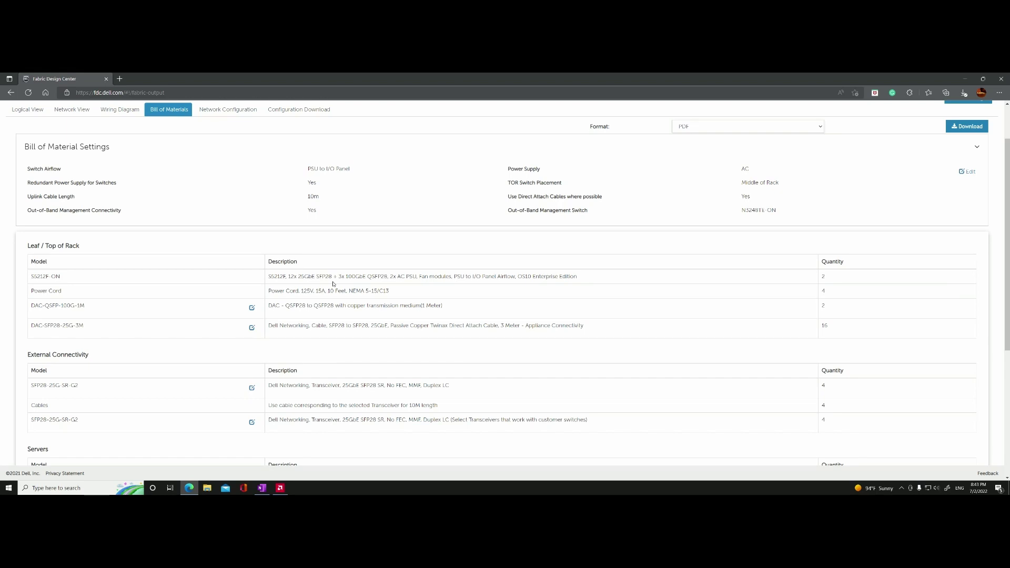
pyautogui.click(251, 308)
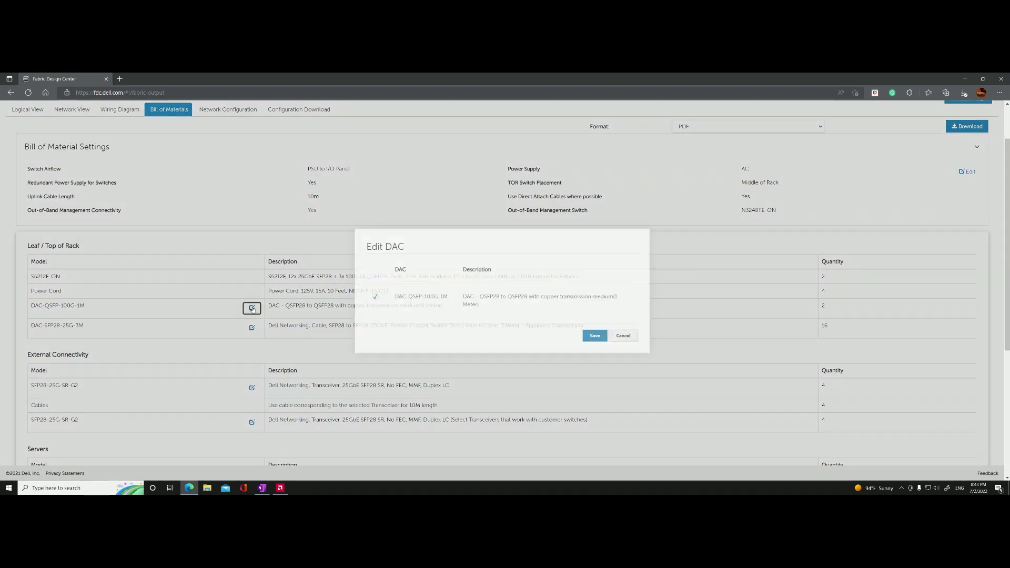
pyautogui.click(621, 339)
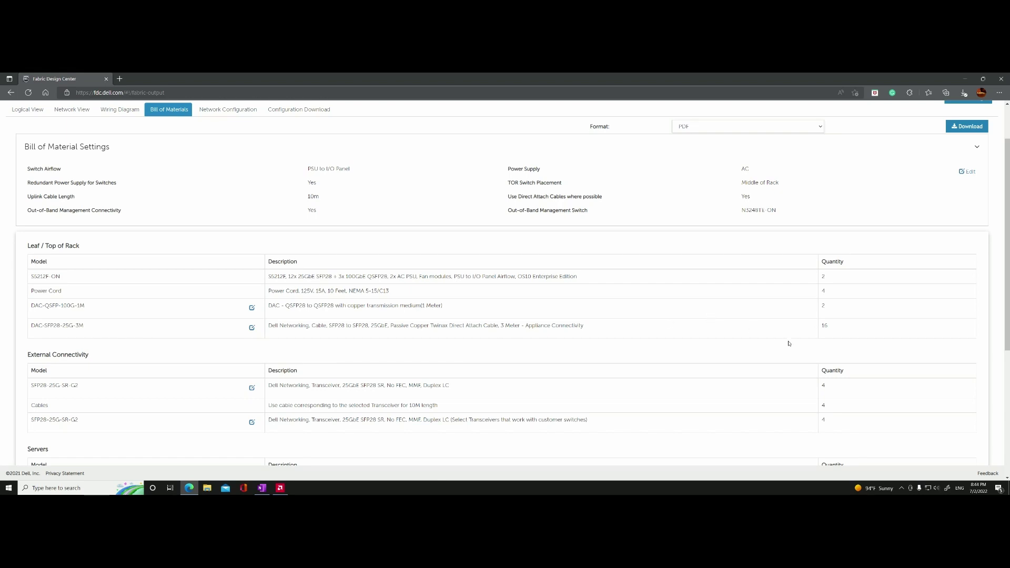
pyautogui.scroll(-2, 788, 344)
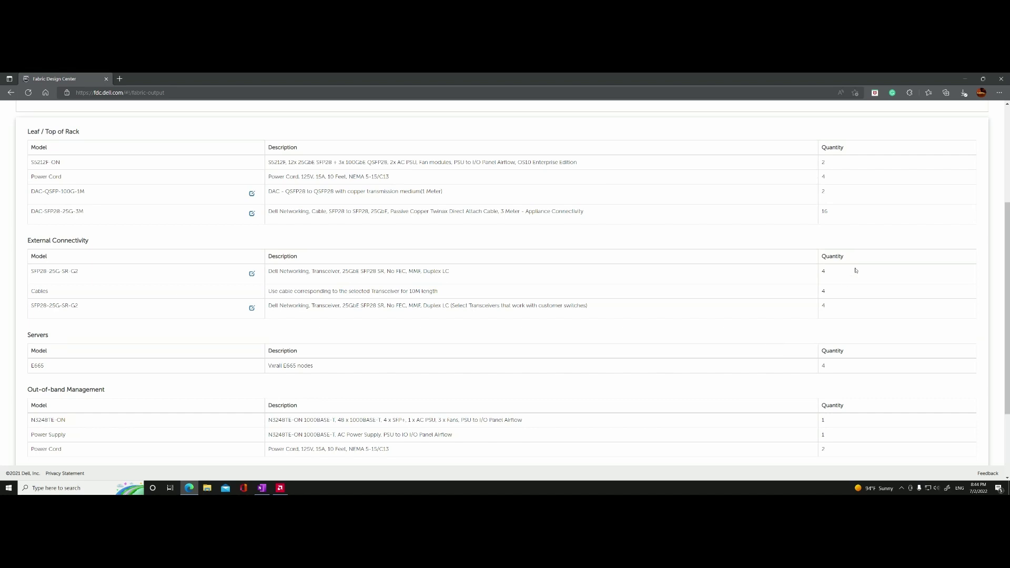
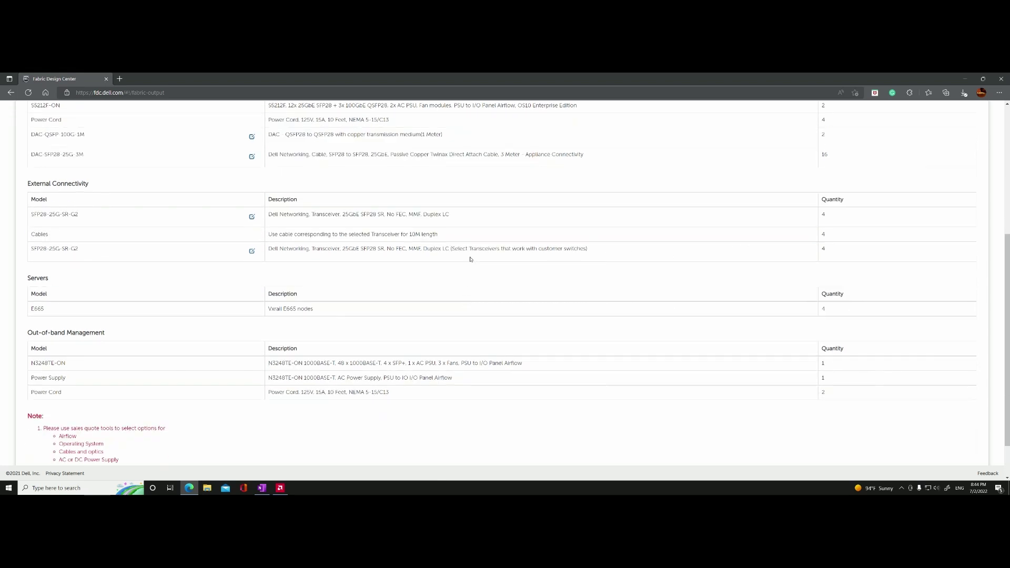
pyautogui.scroll(-2, 400, 273)
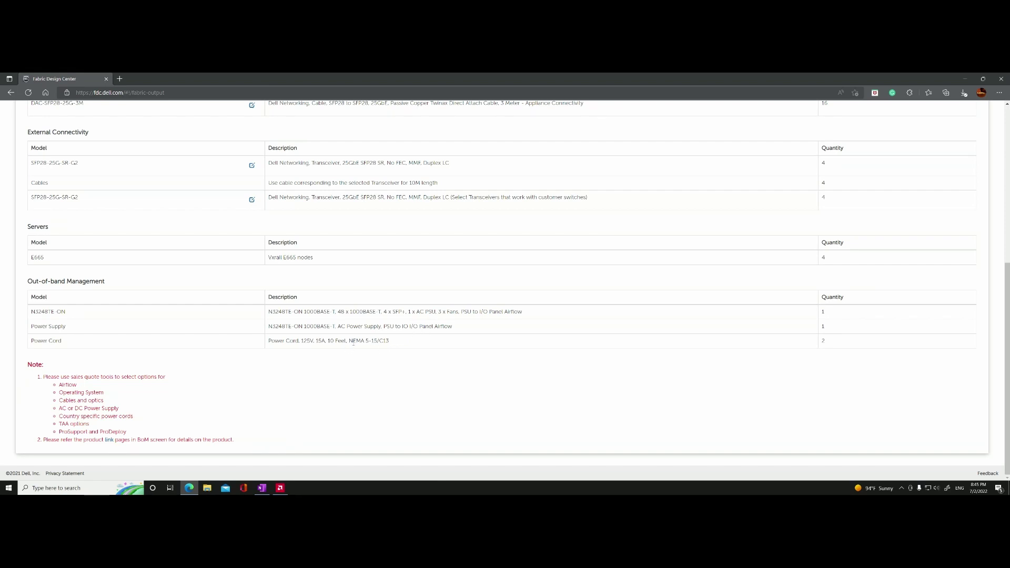
pyautogui.scroll(5, 353, 342)
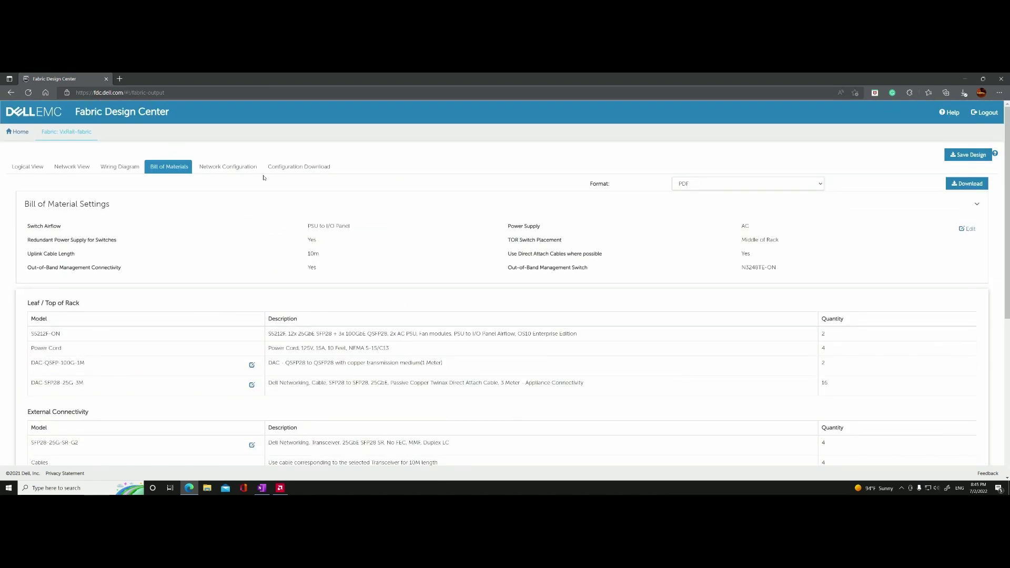
# Review the network configuration's Syslog, DNS and Management IP Configuration sections.
pyautogui.click(229, 168)
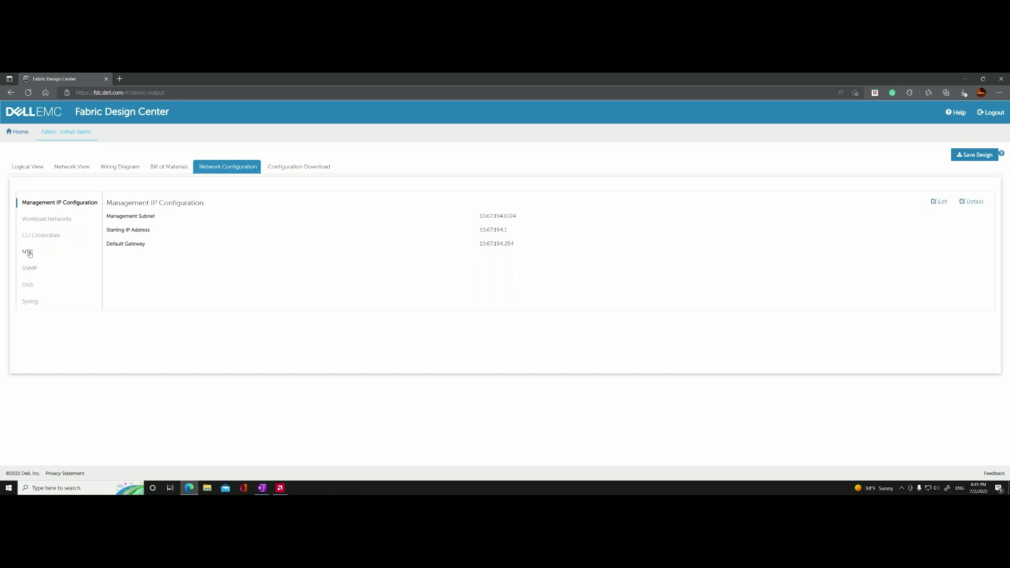
pyautogui.click(31, 300)
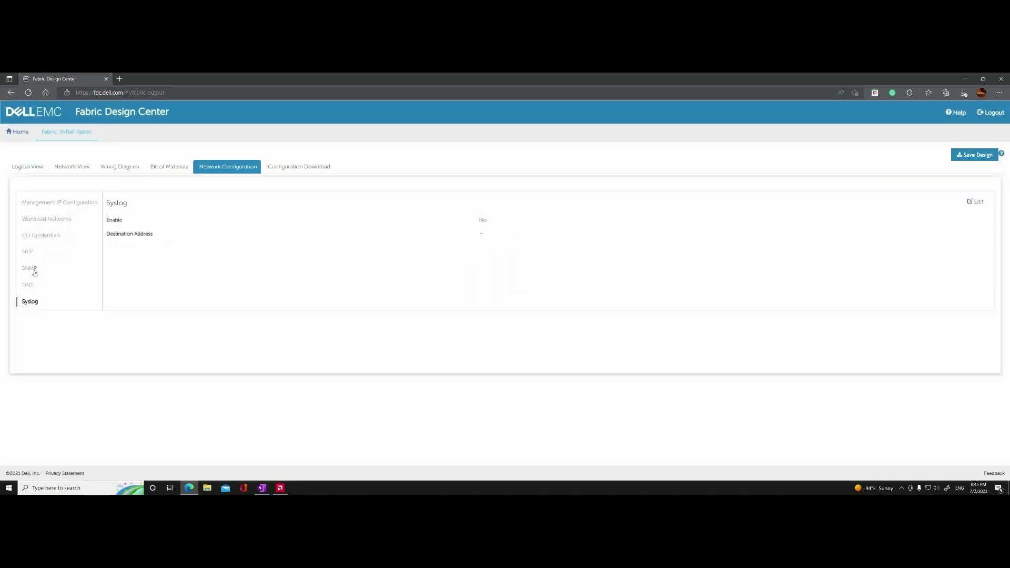
pyautogui.click(30, 287)
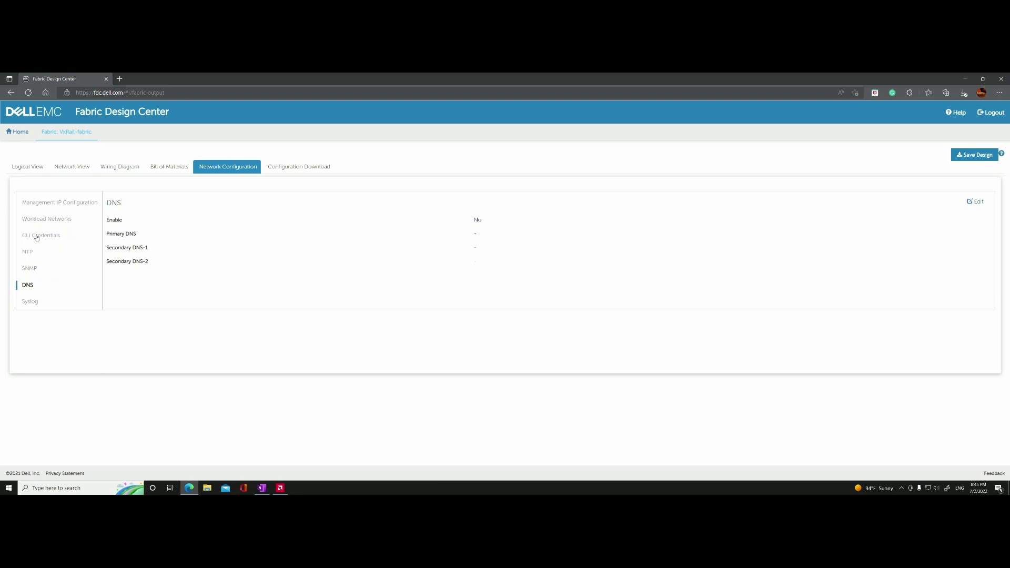
pyautogui.click(48, 205)
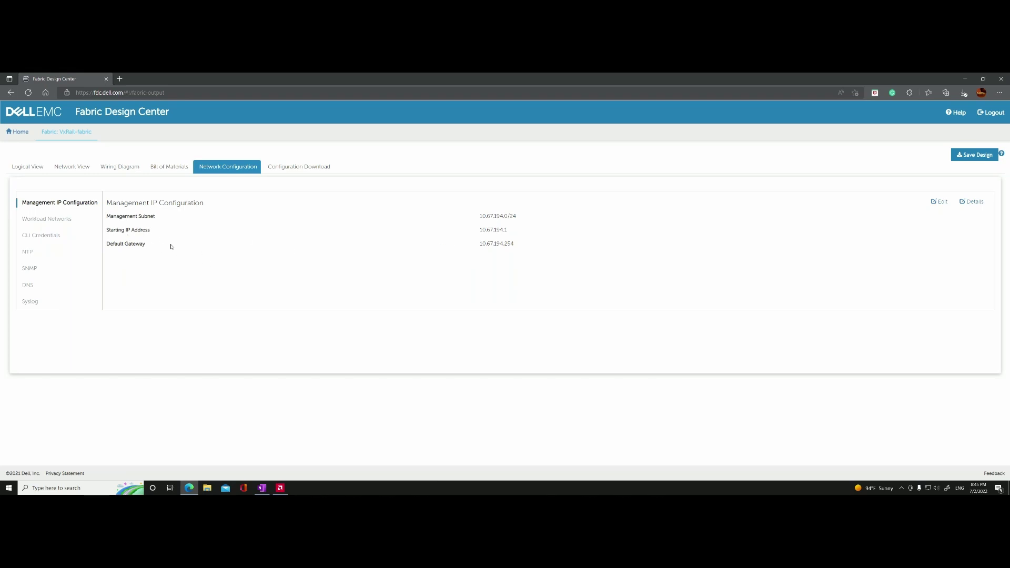
# Examine the workload network details and the leaf switch IP addresses of VxRail_1_Management, closing the dialog without changes.
pyautogui.click(50, 220)
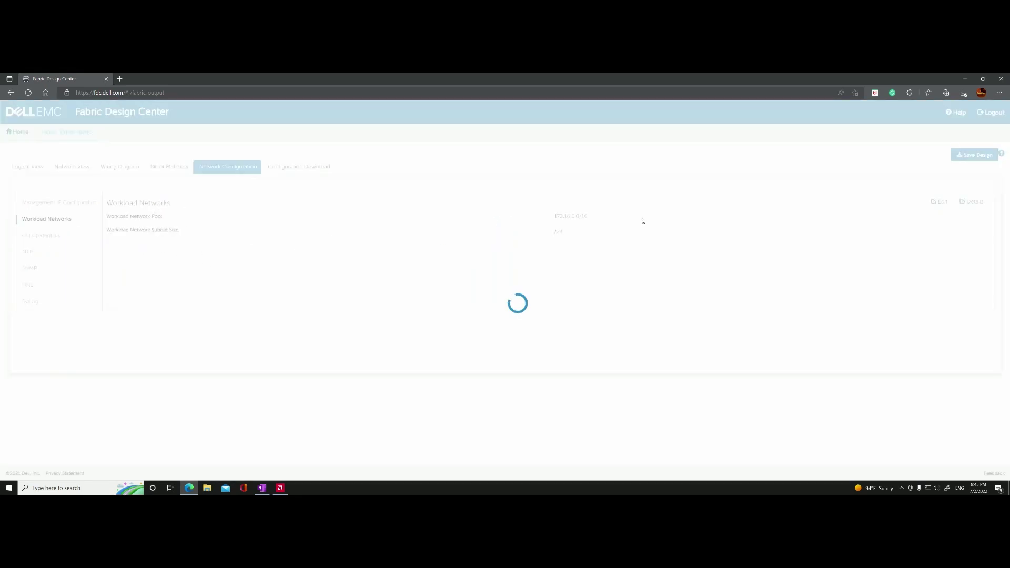
pyautogui.click(971, 202)
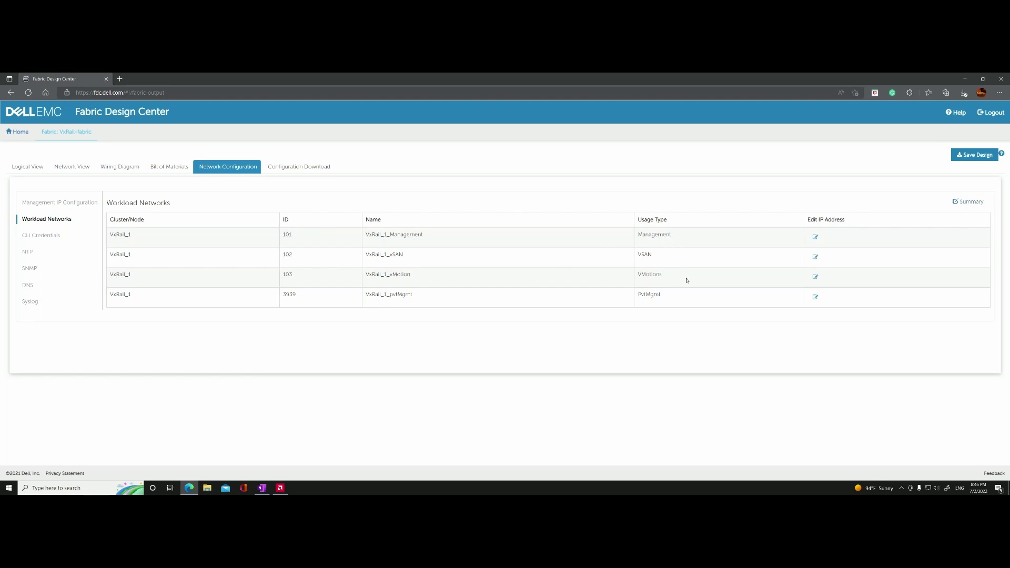
pyautogui.click(815, 238)
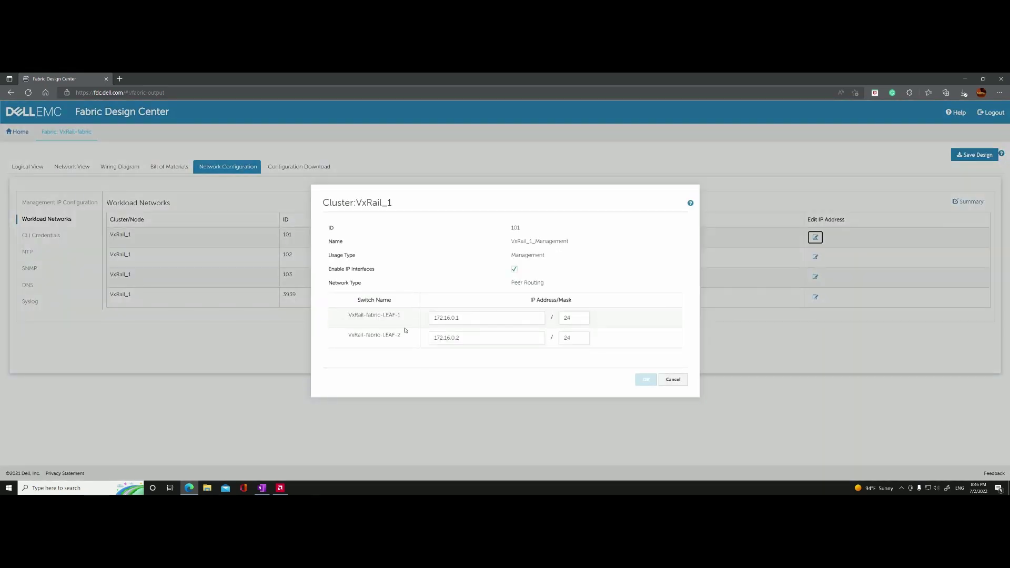
pyautogui.click(673, 380)
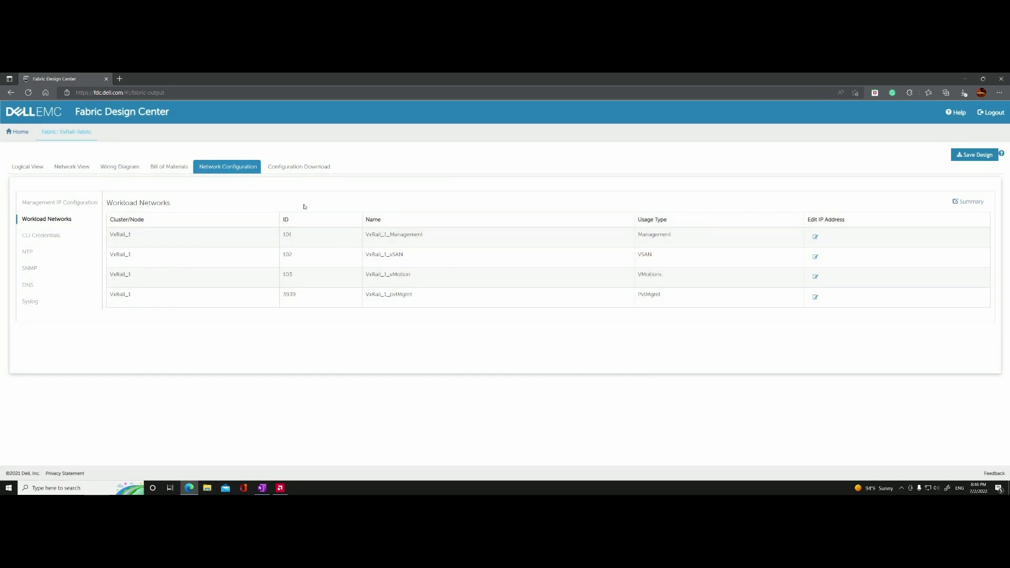
# Check which configuration types and operating systems are available for the switch configuration download, keeping ASCII Configuration and OS 10.
pyautogui.click(307, 169)
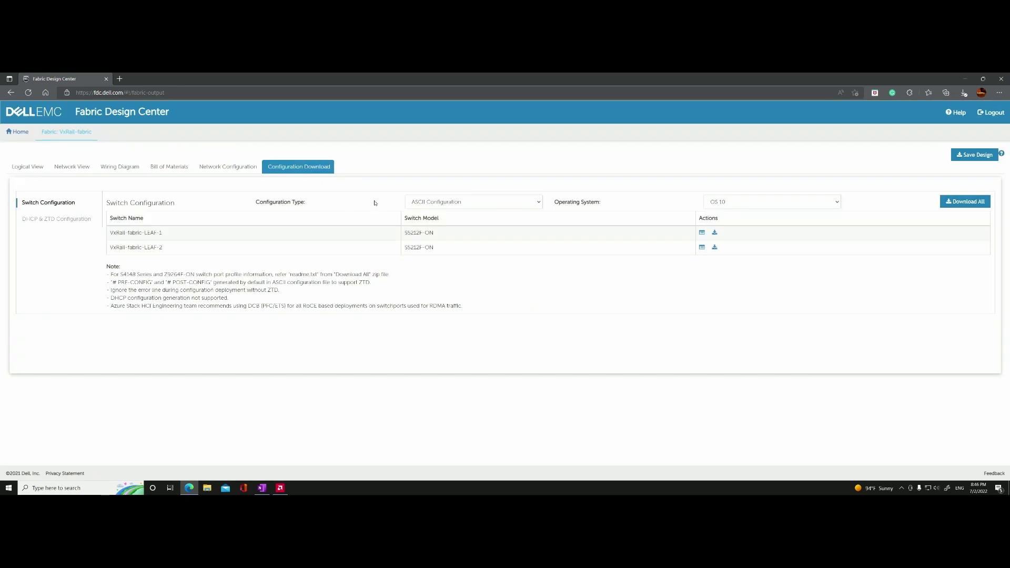
pyautogui.click(540, 203)
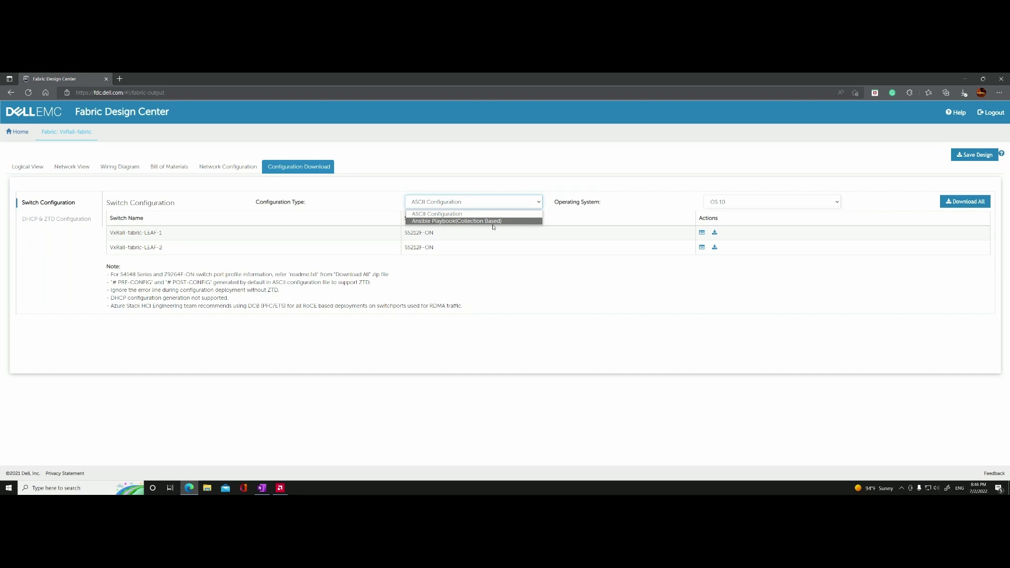
pyautogui.click(837, 203)
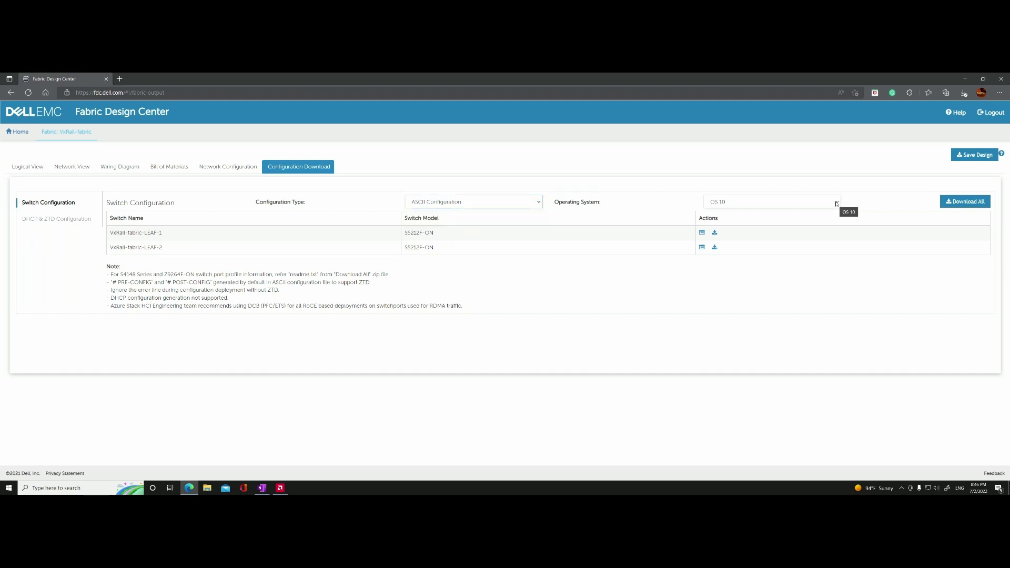
# Open the generated switch configuration of VxRail-fabric-LEAF-1 and examine its port groups, management interface address and VLAN interfaces.
pyautogui.click(701, 233)
pyautogui.scroll(-1, 428, 321)
pyautogui.scroll(-3, 429, 322)
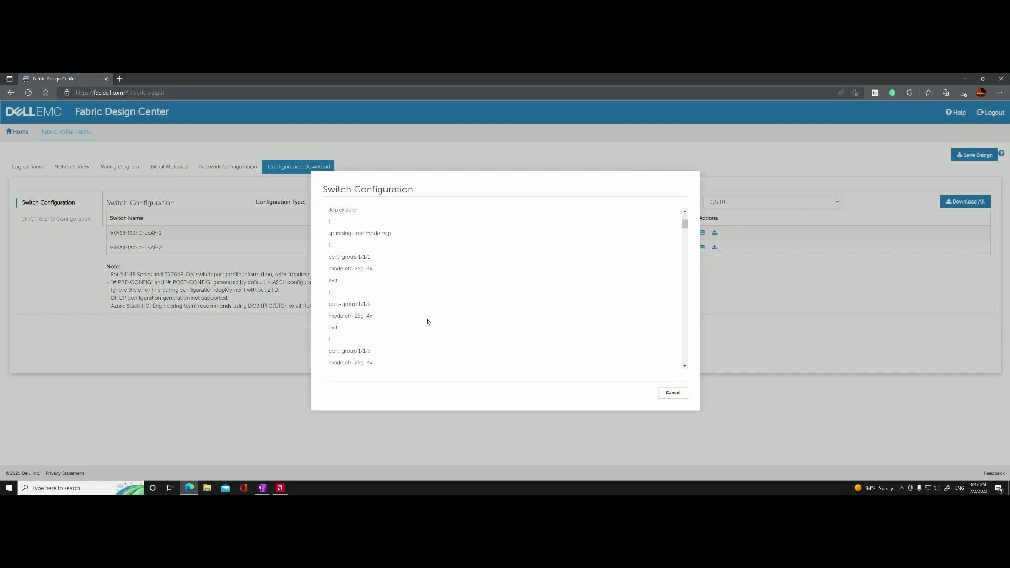
pyautogui.scroll(-5, 428, 321)
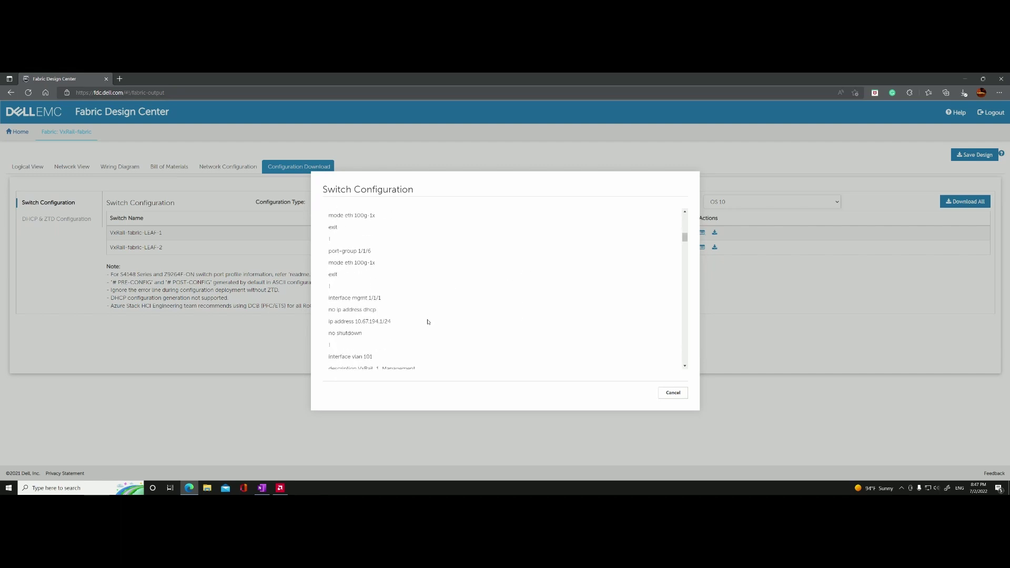
pyautogui.scroll(3, 428, 322)
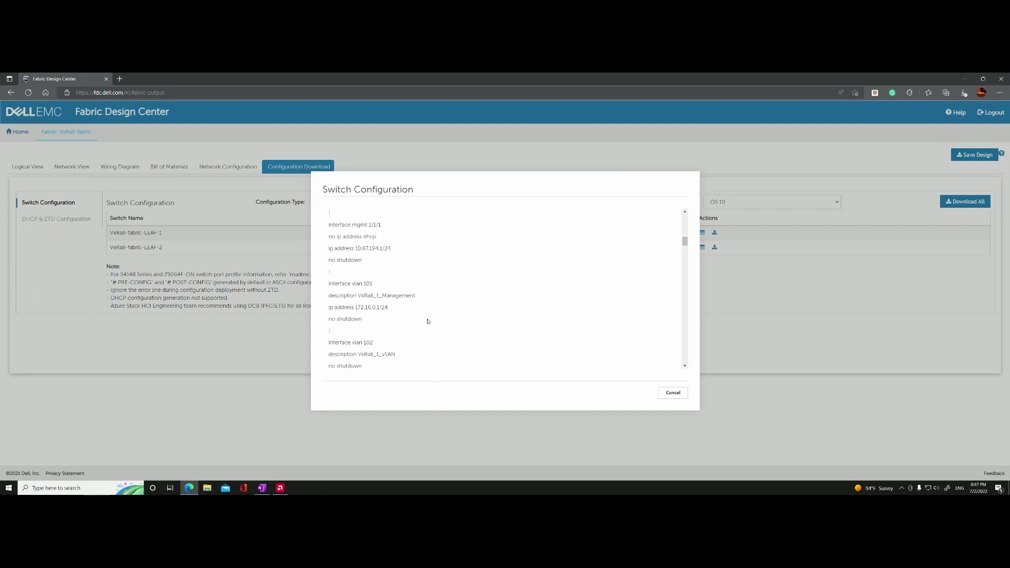
pyautogui.scroll(1, 428, 322)
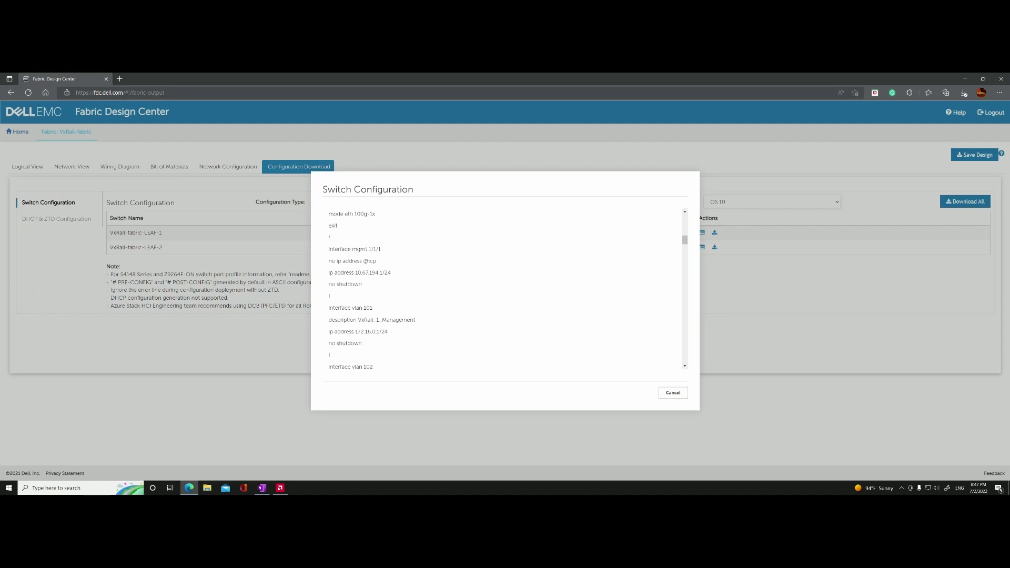
pyautogui.scroll(-2, 378, 227)
pyautogui.moveTo(392, 225); pyautogui.dragTo(351, 224)
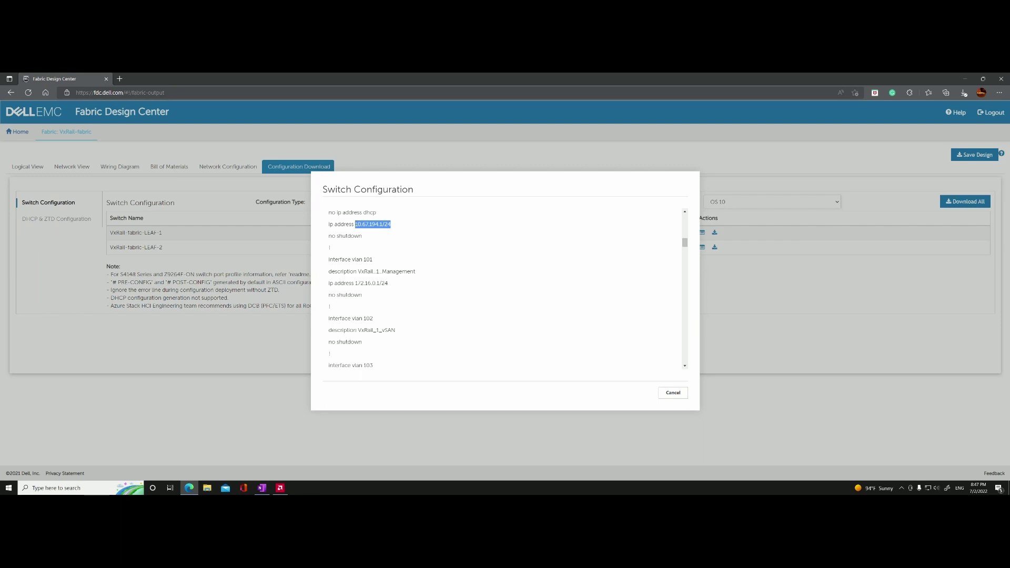
pyautogui.scroll(-1, 389, 289)
pyautogui.scroll(-5, 390, 292)
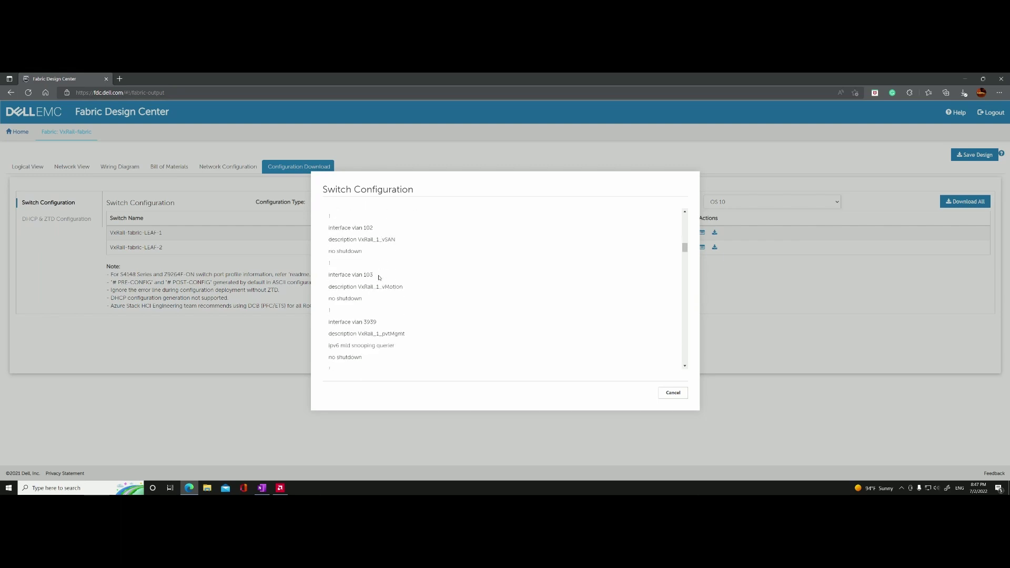
# Examine the port-channel and ethernet interface settings of the VxRail nodes in the LEAF-1 configuration, and close it.
pyautogui.scroll(-1, 386, 301)
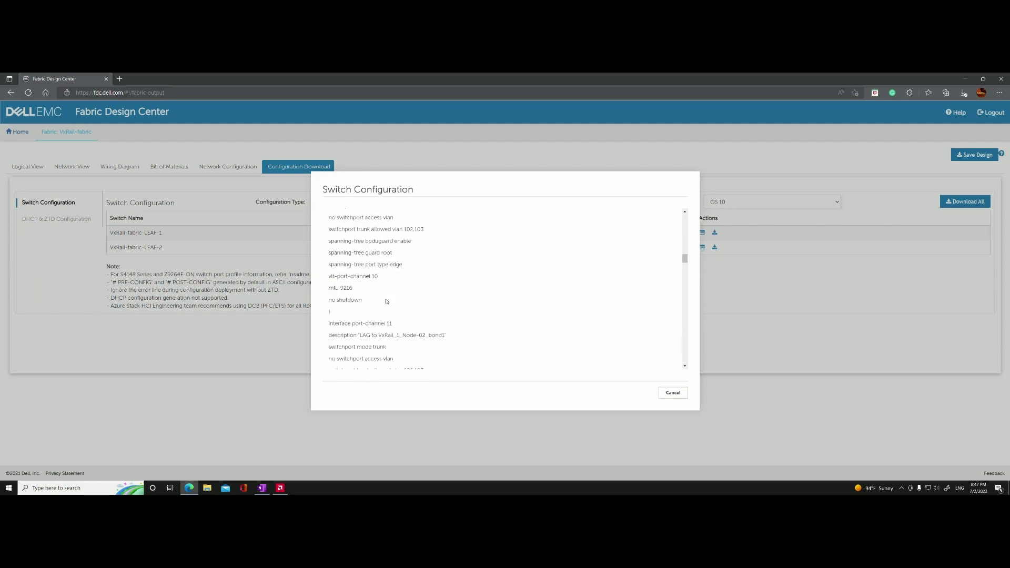
pyautogui.scroll(2, 378, 299)
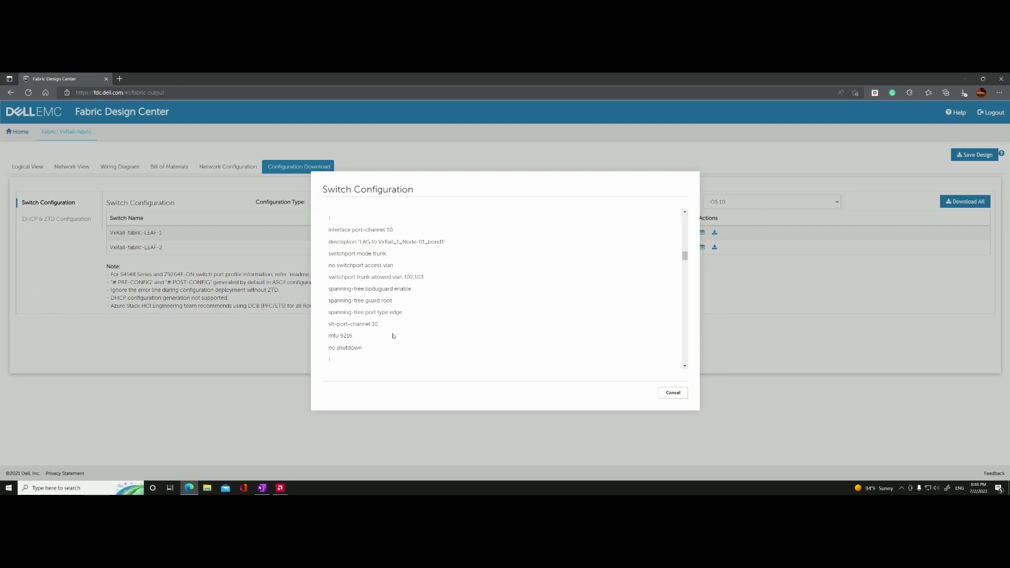
pyautogui.scroll(-1, 360, 313)
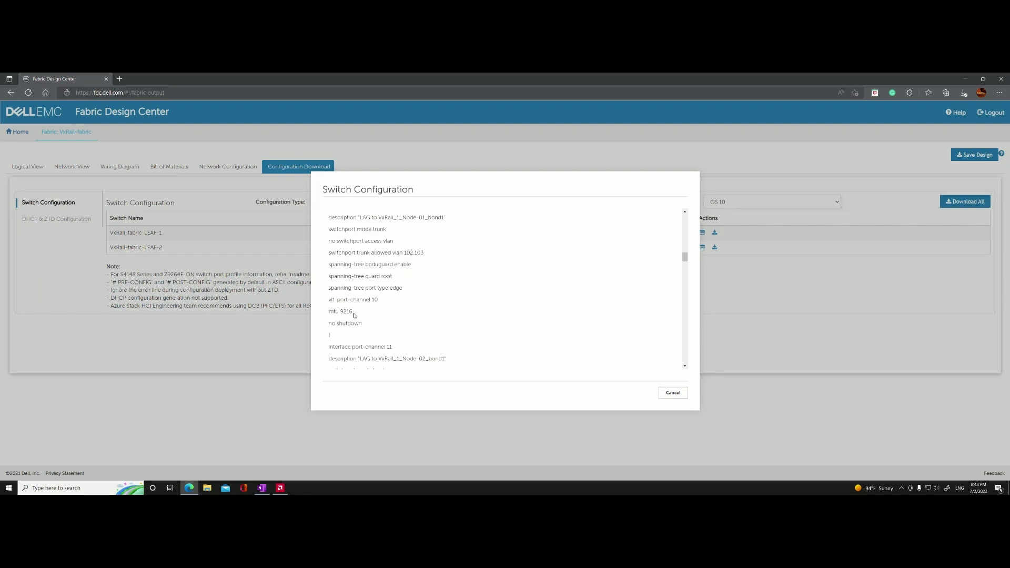
pyautogui.scroll(-7, 353, 331)
pyautogui.scroll(-8, 353, 332)
pyautogui.scroll(-5, 353, 331)
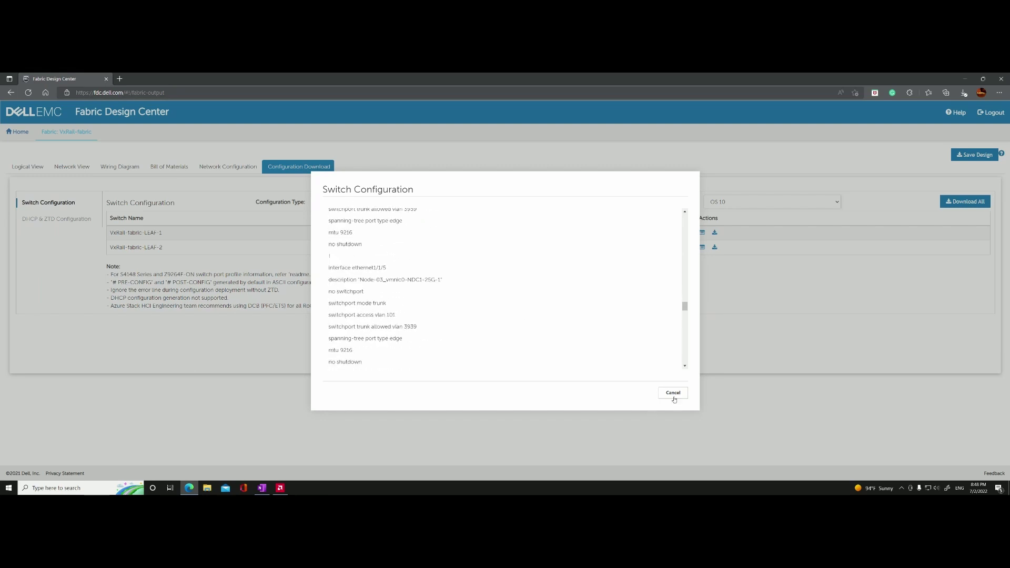
pyautogui.click(673, 394)
# Download all switch configurations without CLI credentials, and open the FDC-VxRail-fabric-Config archive from the Downloads folder in File Explorer.
pyautogui.click(965, 202)
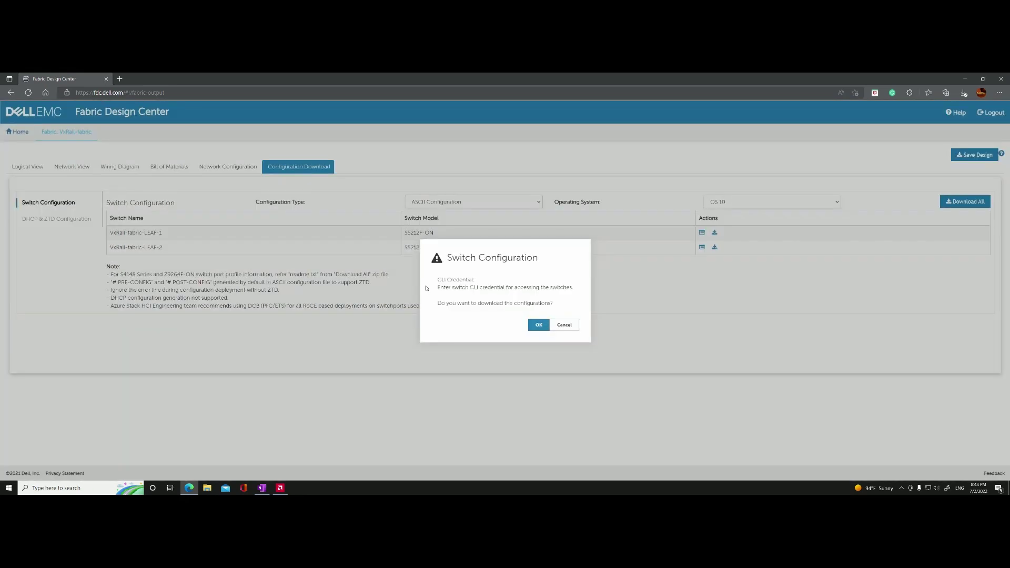
pyautogui.click(539, 325)
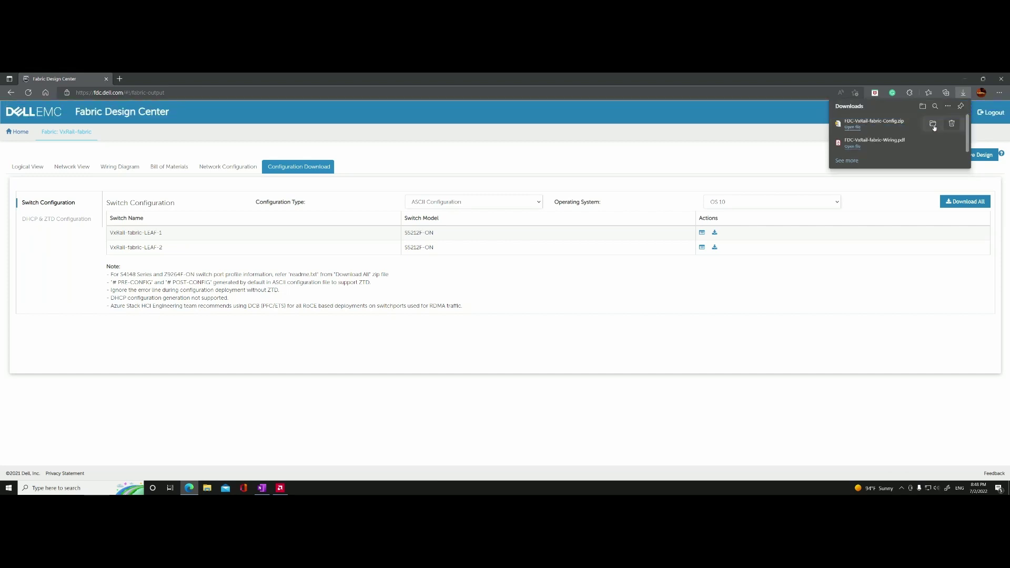
pyautogui.click(934, 125)
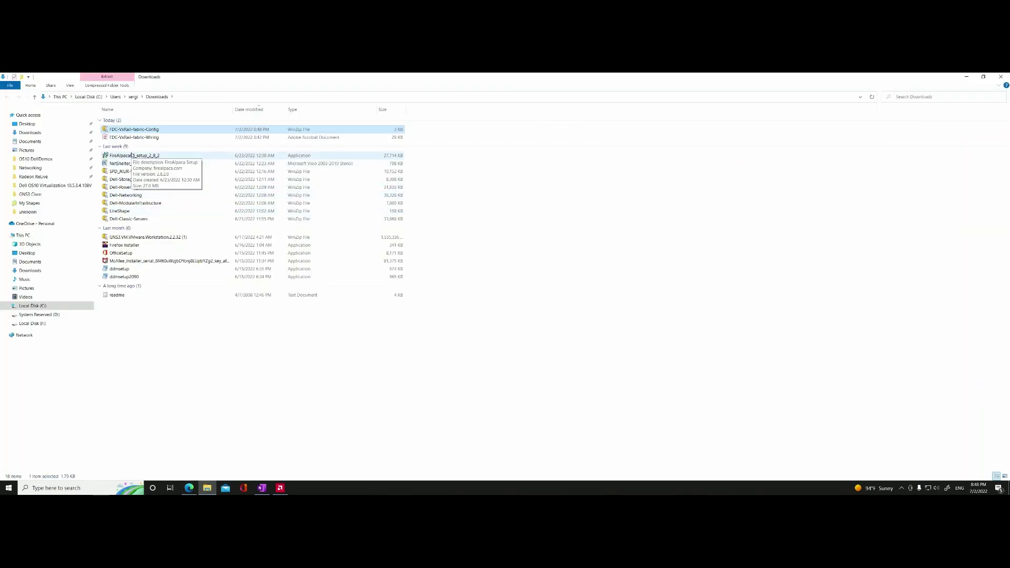
pyautogui.doubleClick(130, 130)
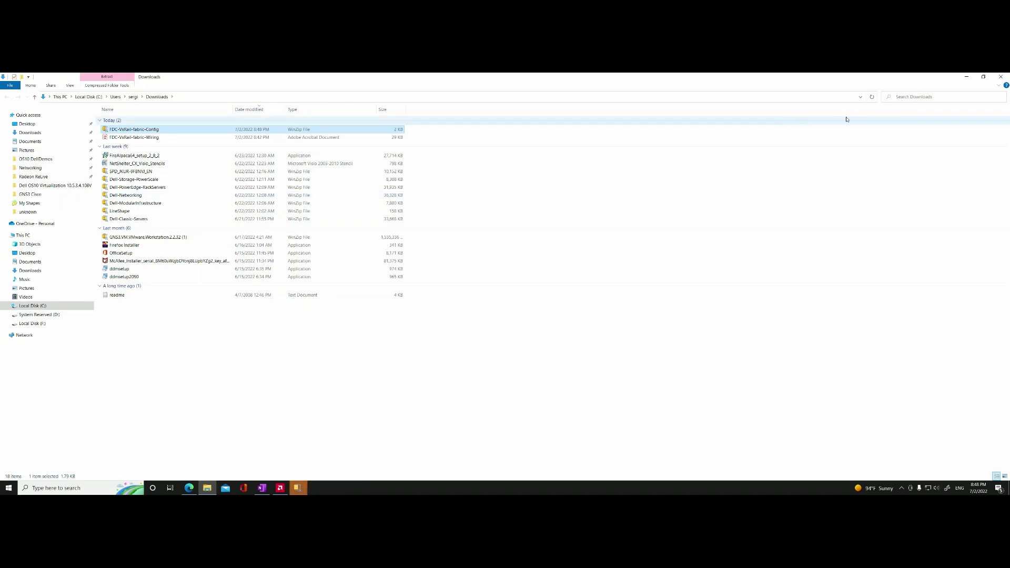
# Close File Explorer to return to Fabric Design Center, dismiss the downloads list and save the fabric design.
pyautogui.click(1000, 76)
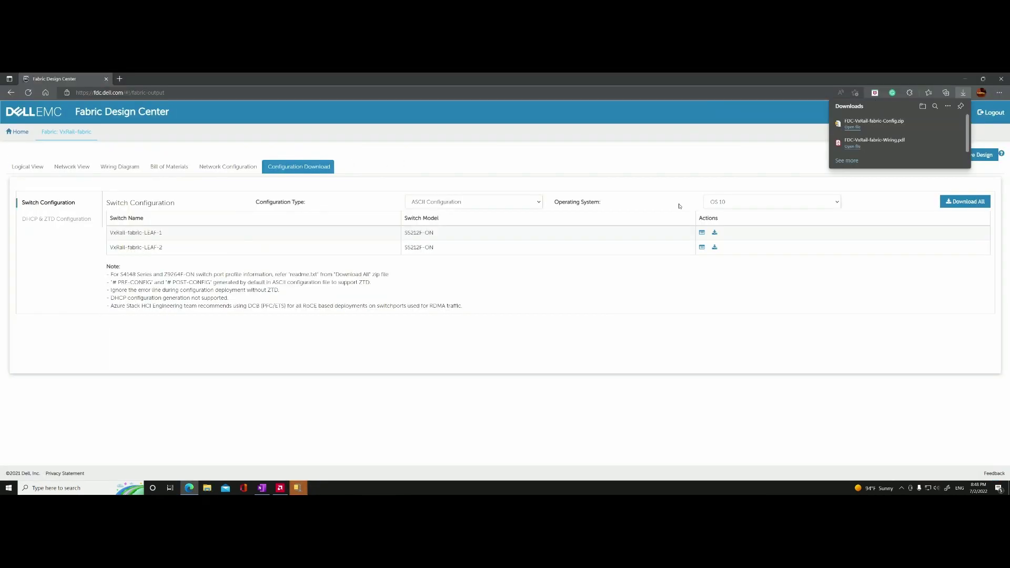
pyautogui.click(532, 271)
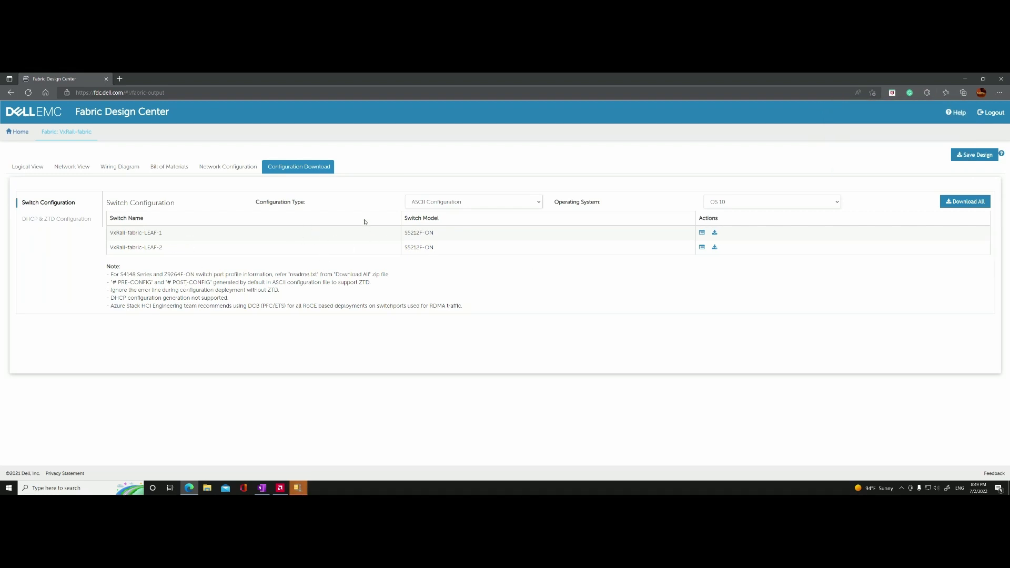
pyautogui.click(977, 157)
# Switch to OneNote and review the Module 1 single VLT fabric notes, including the OS10-SW01, OS10-SW02 and OS10-SW03 configuration columns.
pyautogui.click(261, 488)
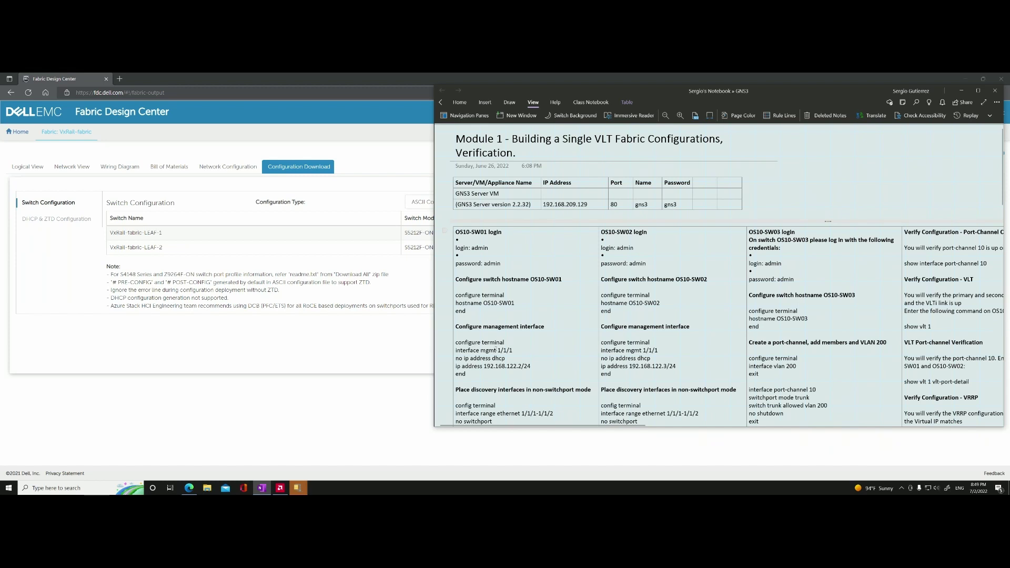
pyautogui.scroll(-2, 497, 350)
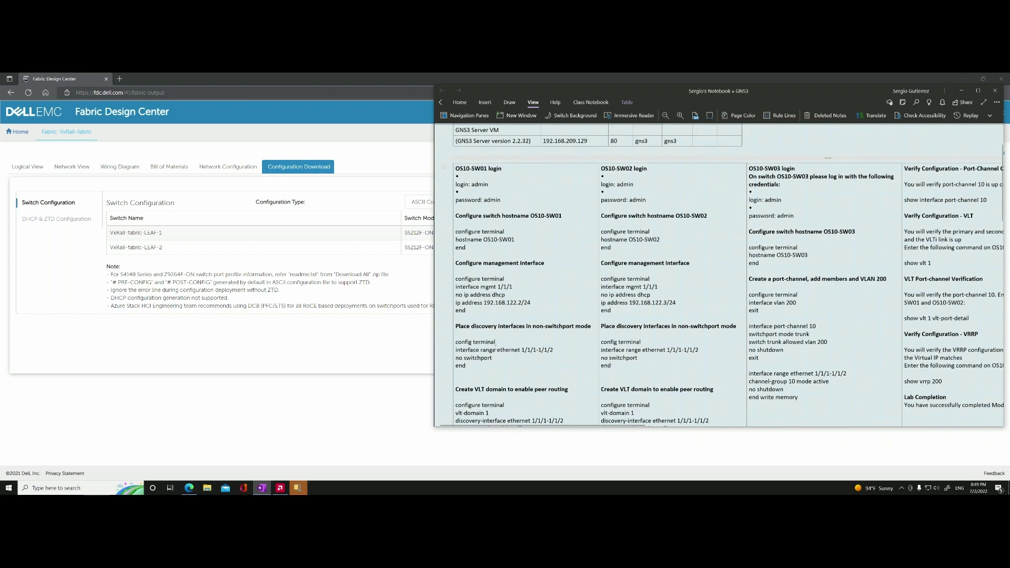
pyautogui.scroll(-6, 496, 363)
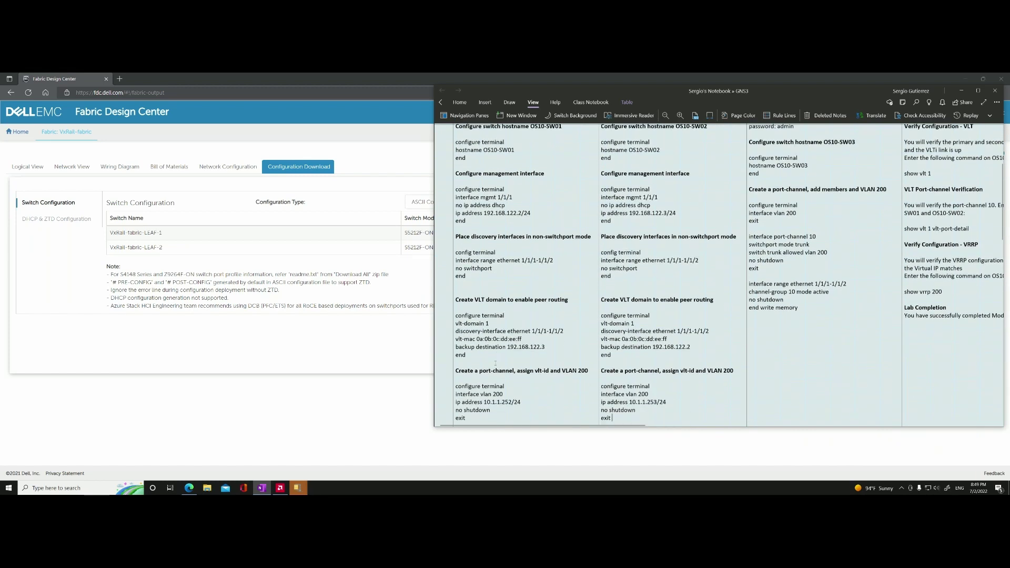
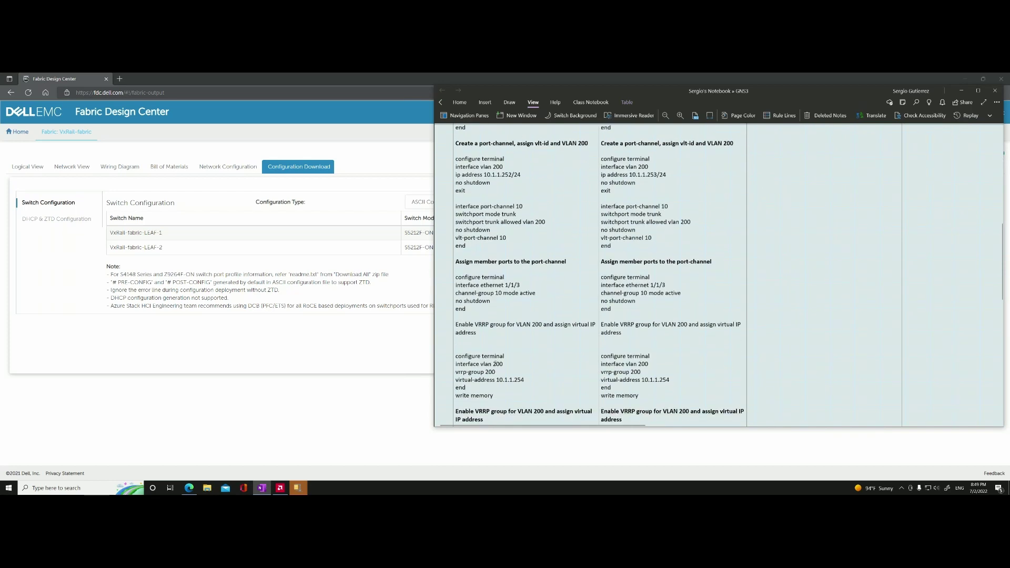
pyautogui.scroll(14, 495, 363)
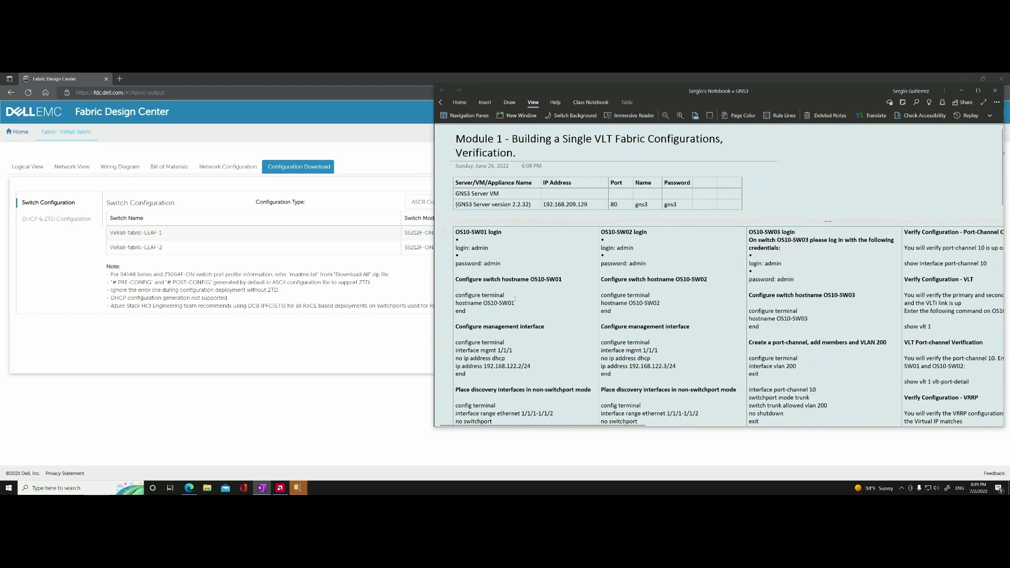
pyautogui.moveTo(507, 231); pyautogui.dragTo(454, 232)
pyautogui.click(659, 234)
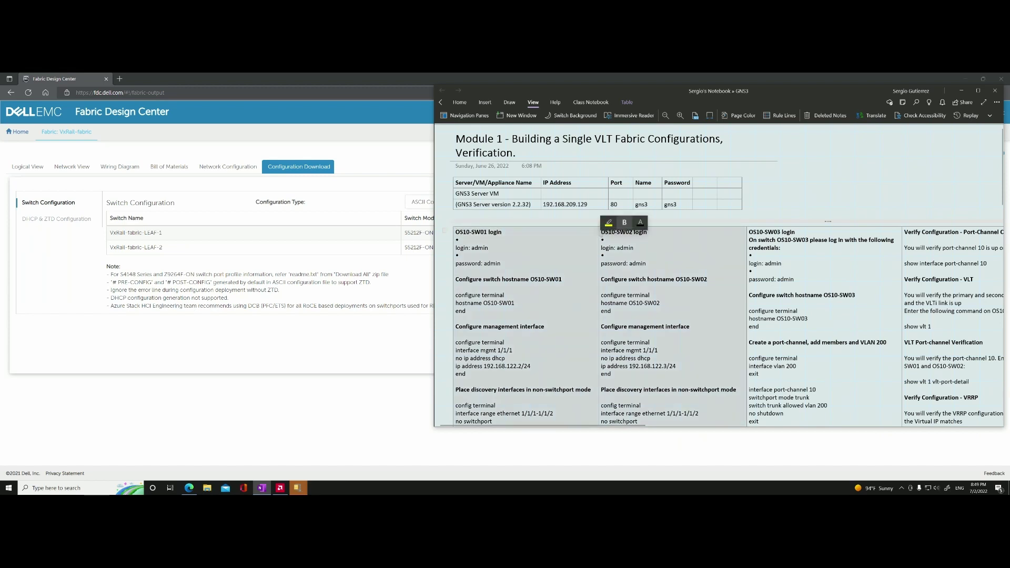
pyautogui.click(648, 236)
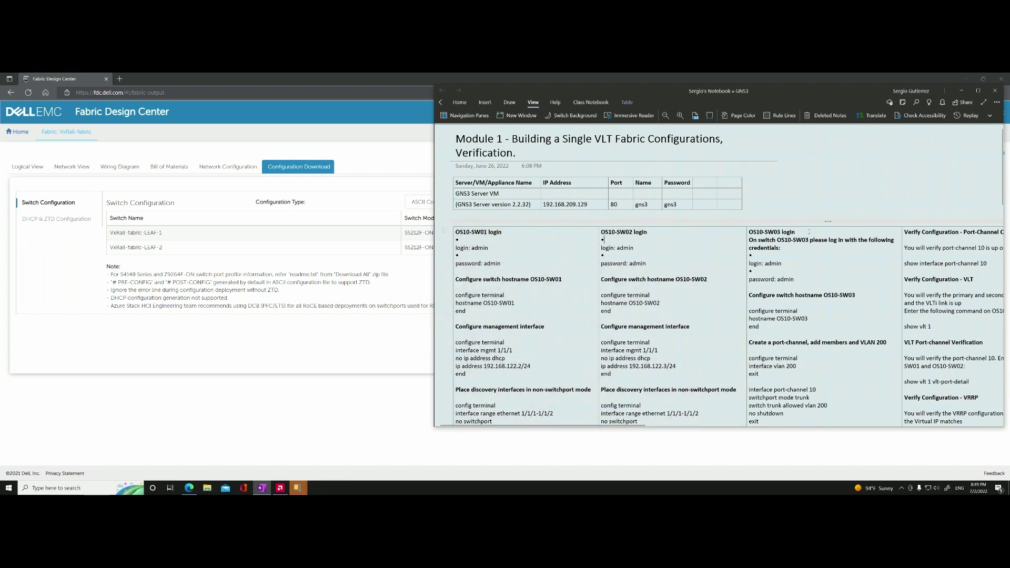
pyautogui.moveTo(809, 232)
pyautogui.mouseDown()
pyautogui.moveTo(736, 233)
pyautogui.moveTo(795, 232)
pyautogui.mouseUp()
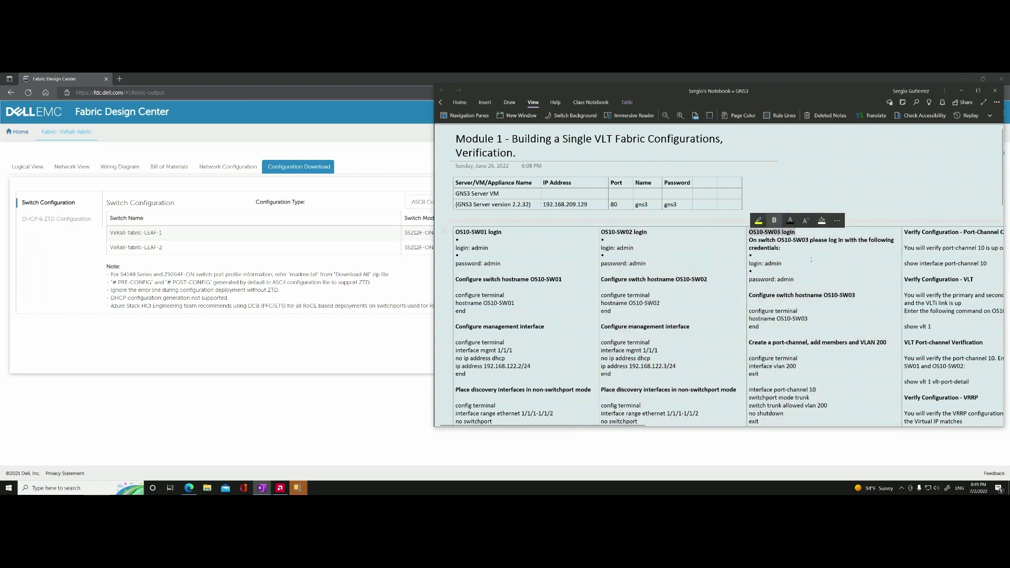
# Minimize Fabric Design Center and unzip the FDC-VxRail-fabric-Config archive into the Downloads folder.
pyautogui.click(818, 204)
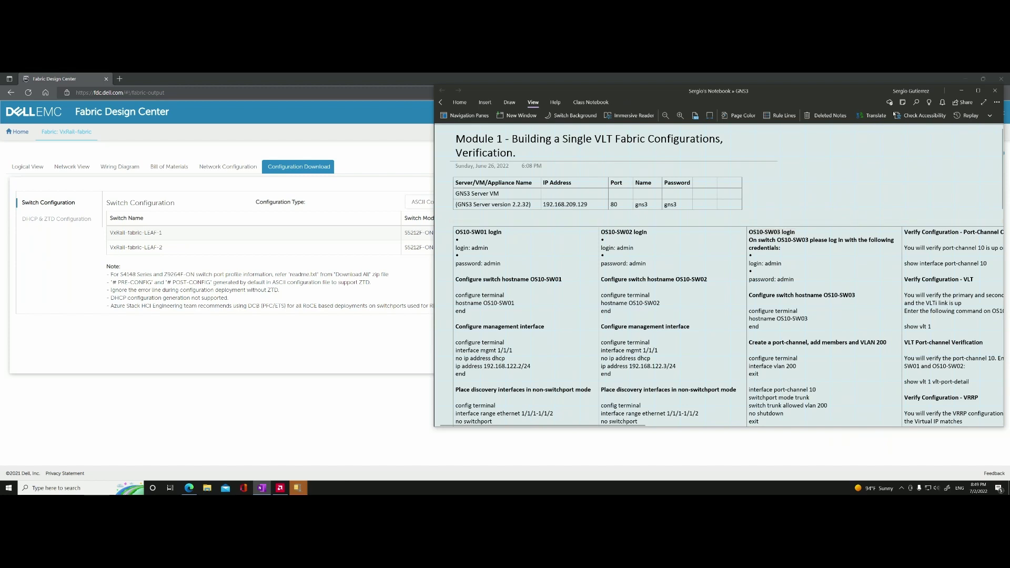
pyautogui.click(965, 78)
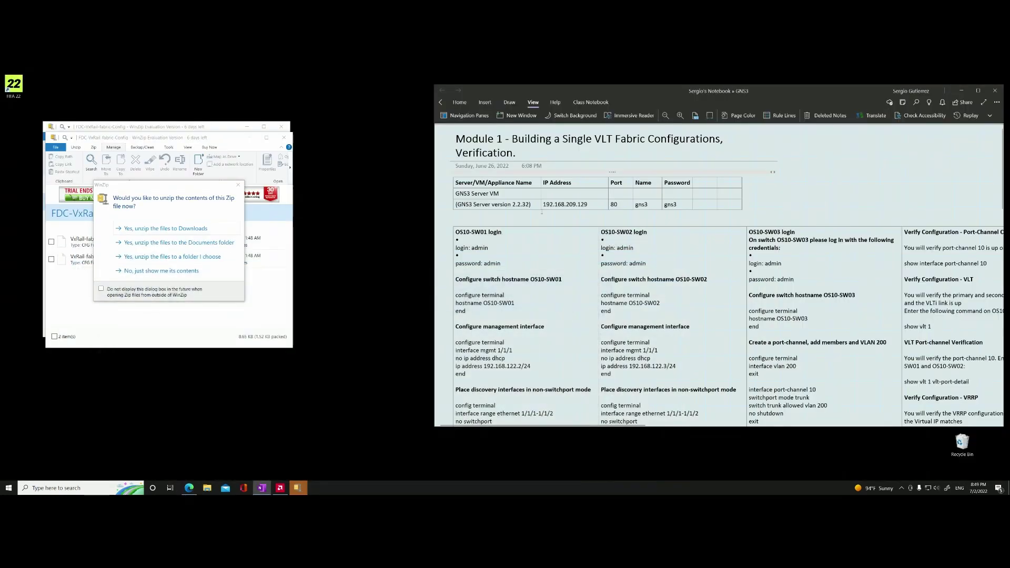
pyautogui.click(151, 257)
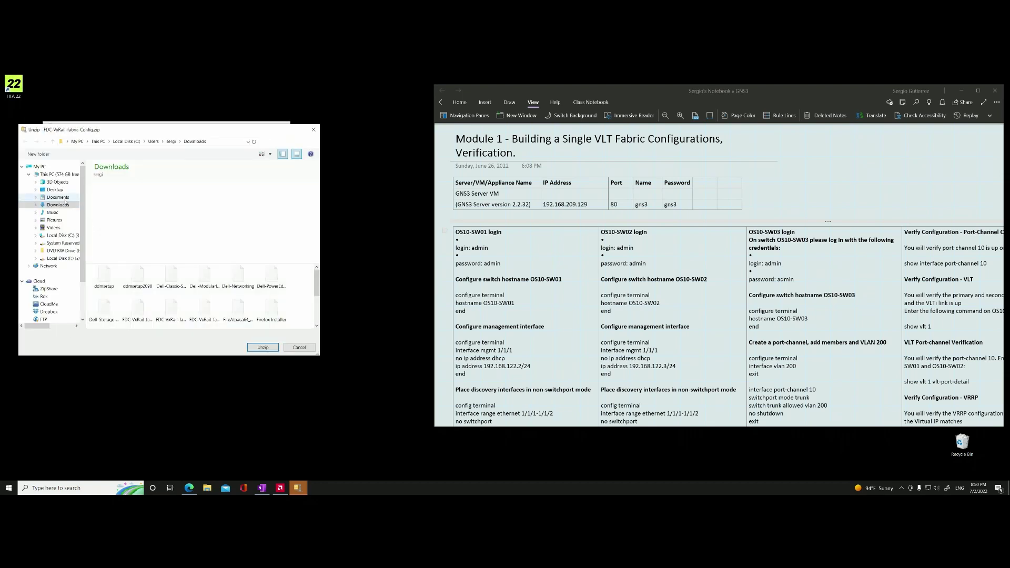
pyautogui.click(59, 205)
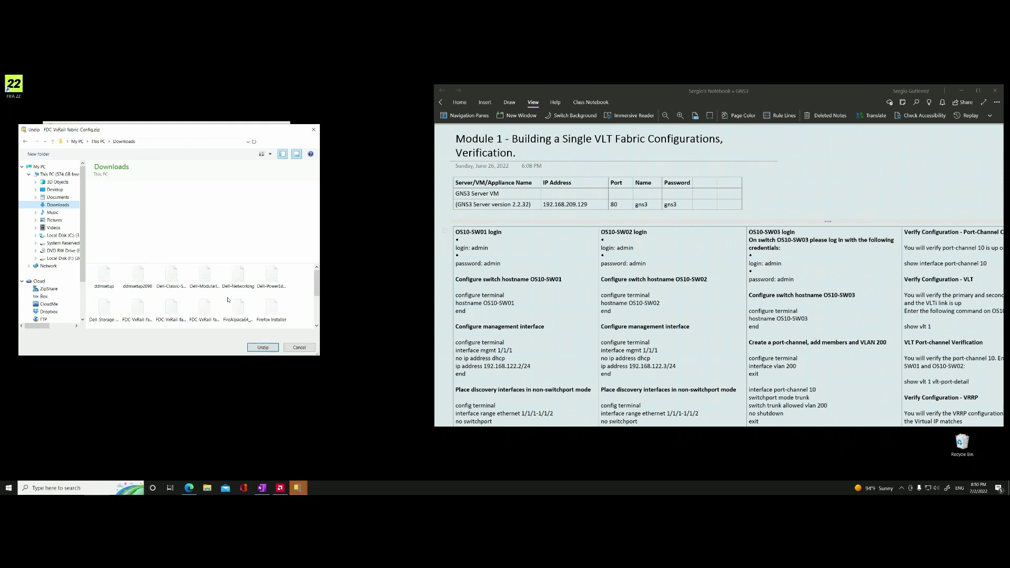
pyautogui.click(260, 348)
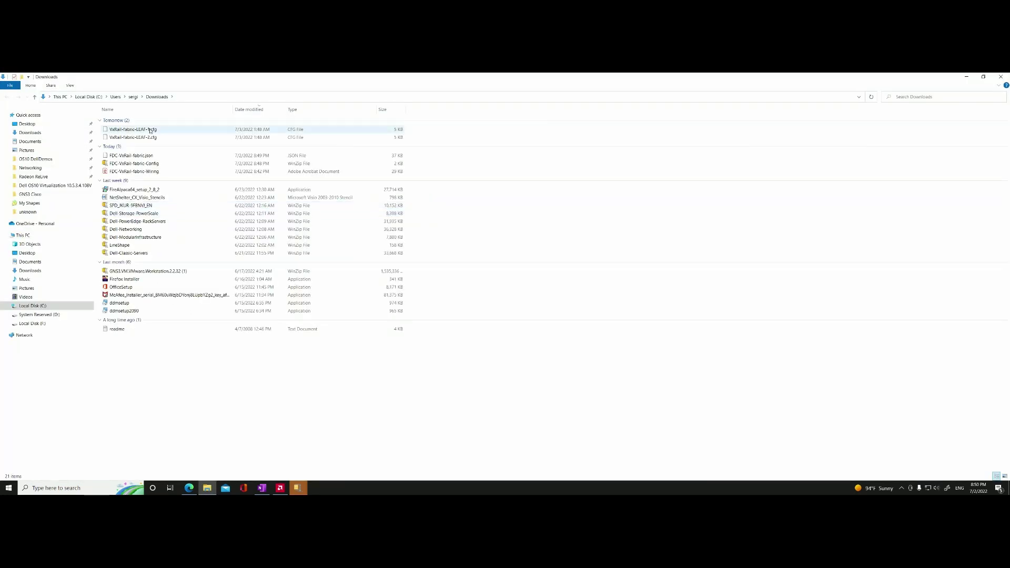
# Open the extracted VxRail-fabric-LEAF-1.cfg file in Notepad and review its port-group, uplink and node interface settings.
pyautogui.click(149, 129)
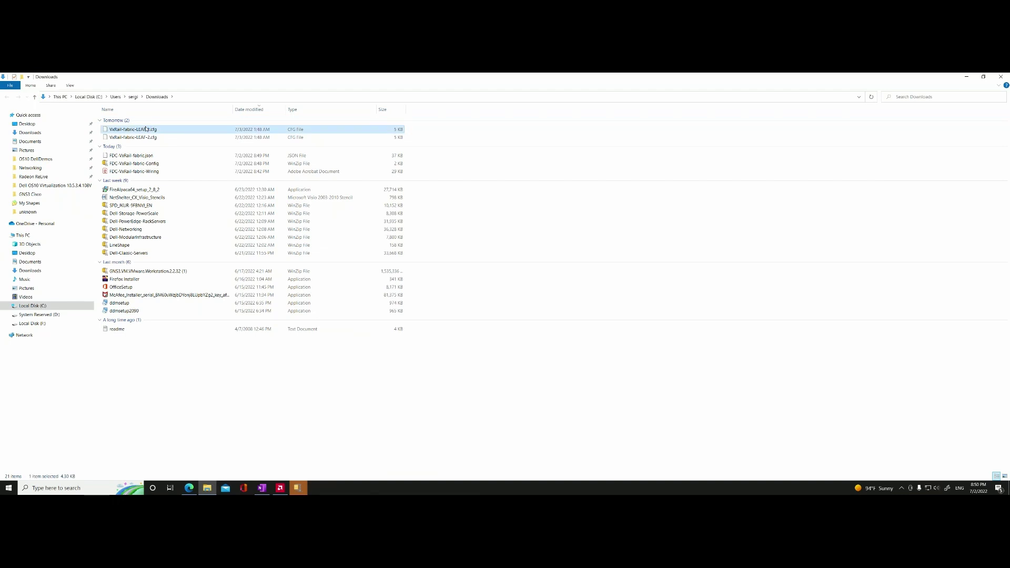
pyautogui.doubleClick(146, 129)
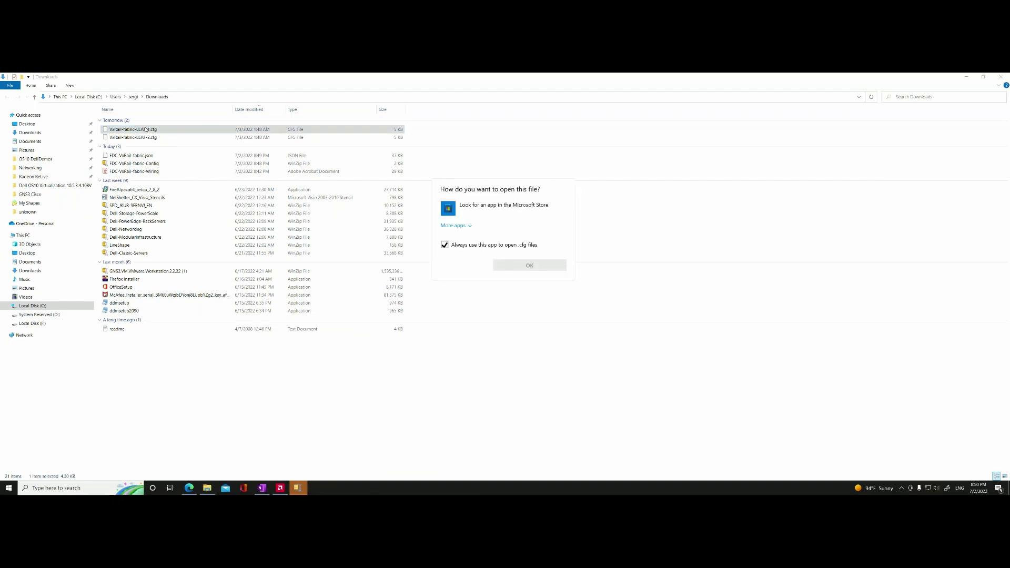
pyautogui.click(453, 225)
pyautogui.click(468, 285)
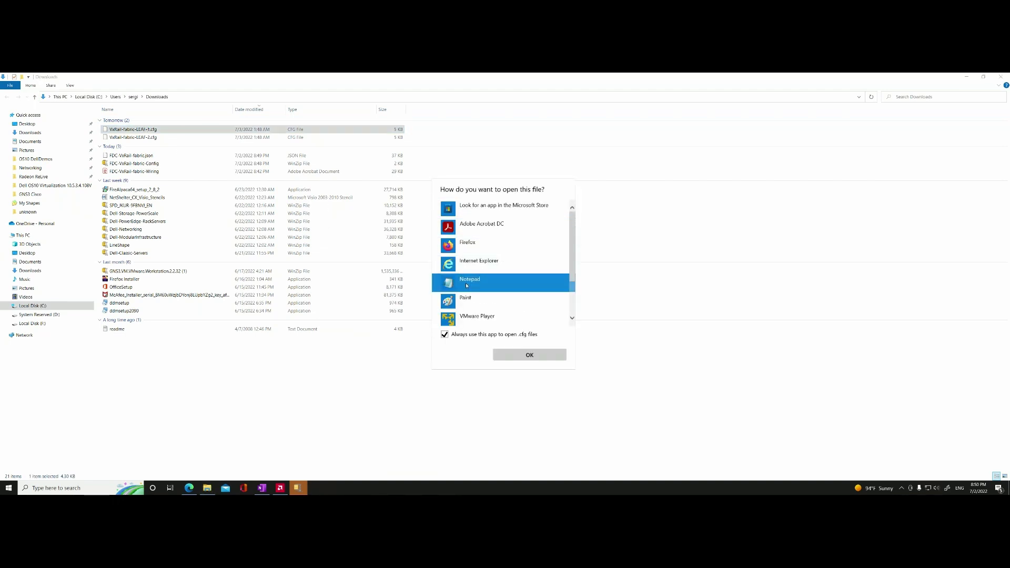
pyautogui.click(445, 334)
pyautogui.click(496, 353)
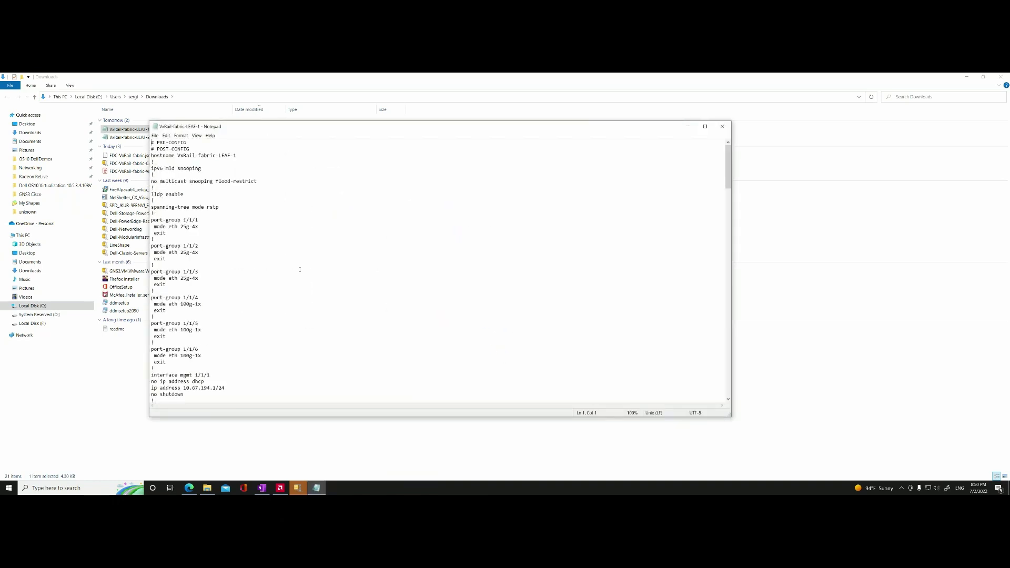
pyautogui.scroll(-15, 300, 270)
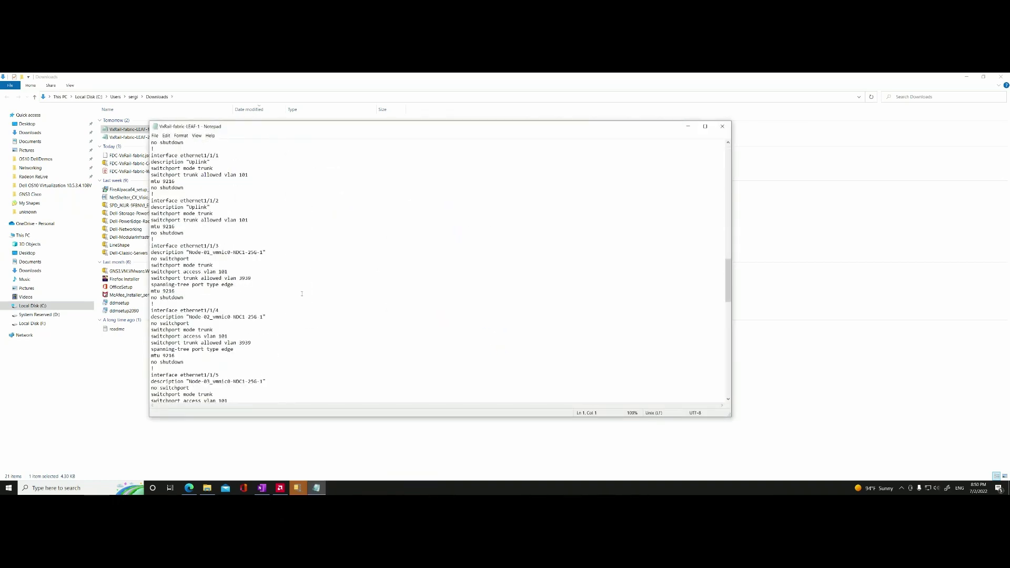
pyautogui.scroll(-9, 302, 293)
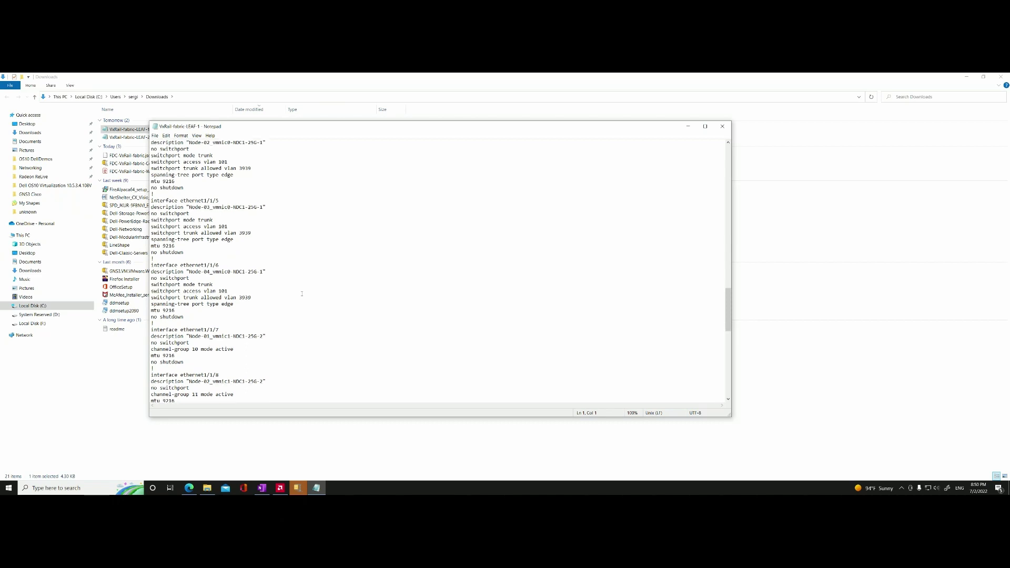
pyautogui.scroll(-8, 302, 293)
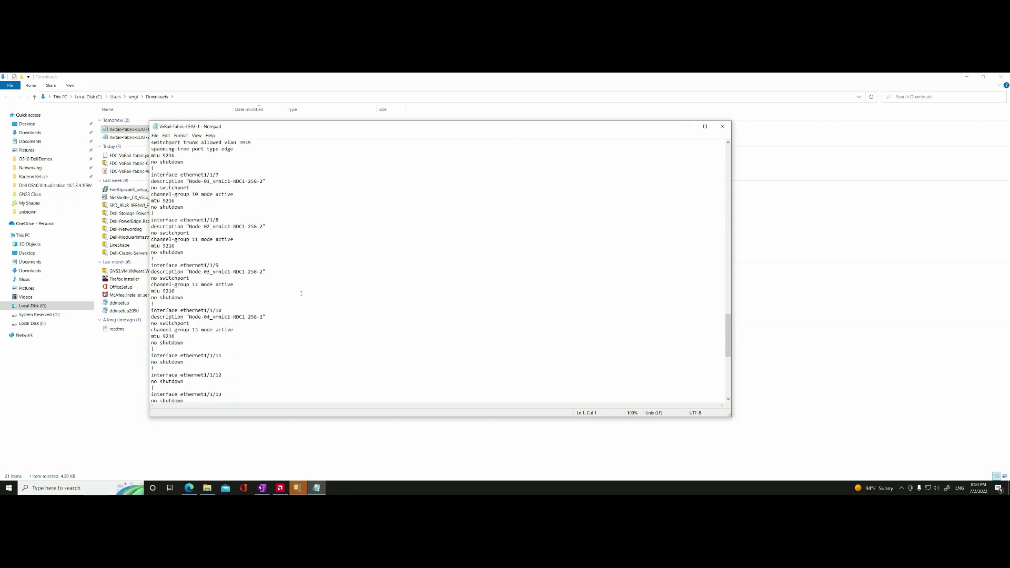
pyautogui.scroll(20, 302, 293)
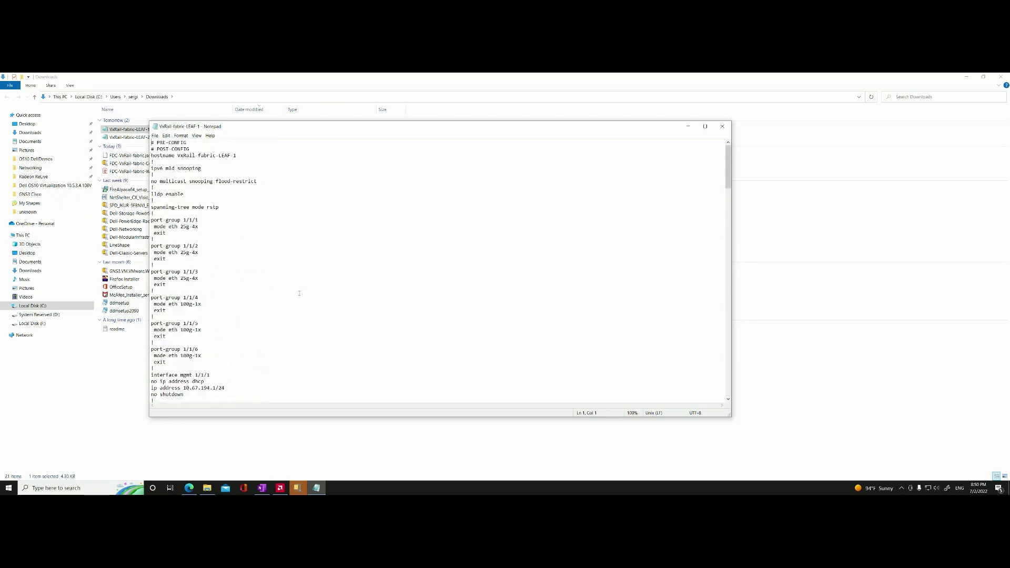
# Open the VxRail-fabric-LEAF-2 configuration, narrow and arrange both Notepad windows side by side, and compare their port-channel settings.
pyautogui.doubleClick(127, 138)
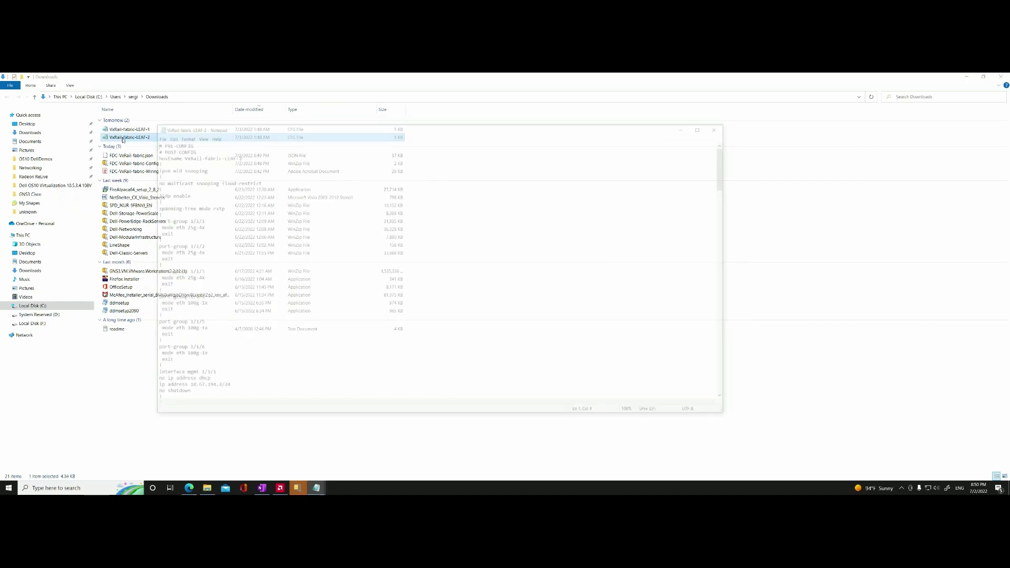
pyautogui.moveTo(248, 131); pyautogui.dragTo(448, 143)
pyautogui.moveTo(316, 488)
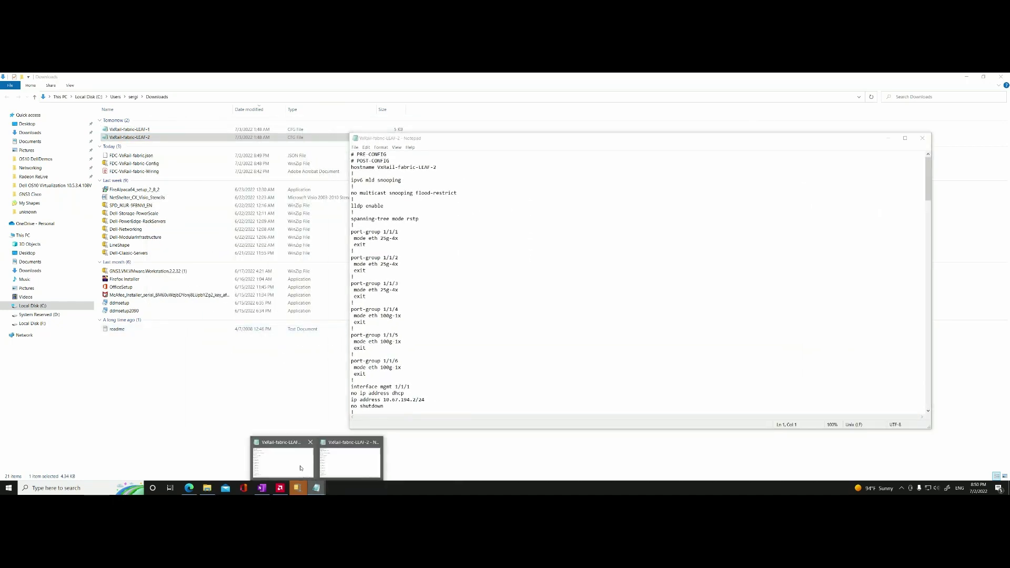
pyautogui.click(282, 458)
pyautogui.click(728, 221)
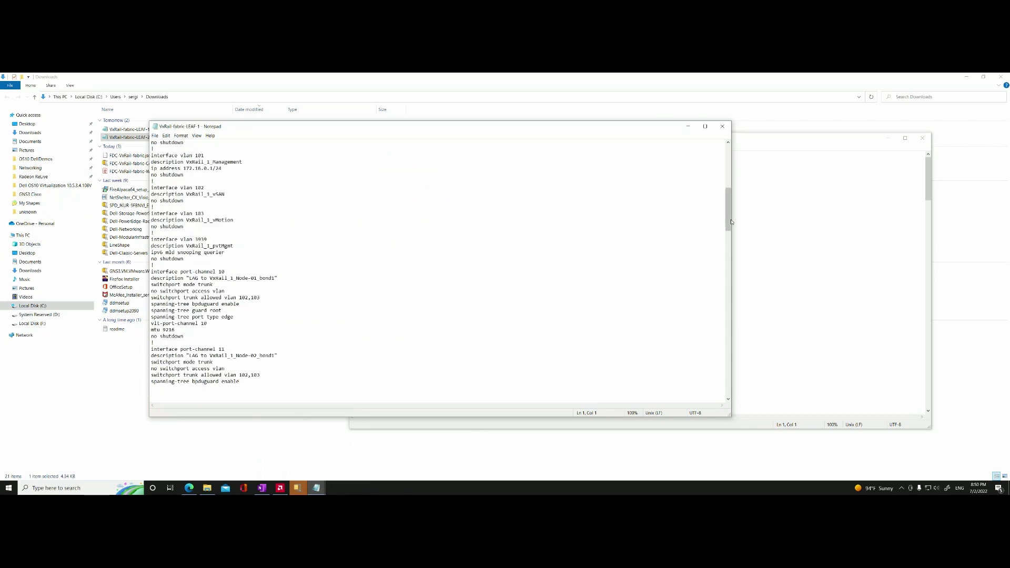
pyautogui.moveTo(731, 221); pyautogui.dragTo(362, 227)
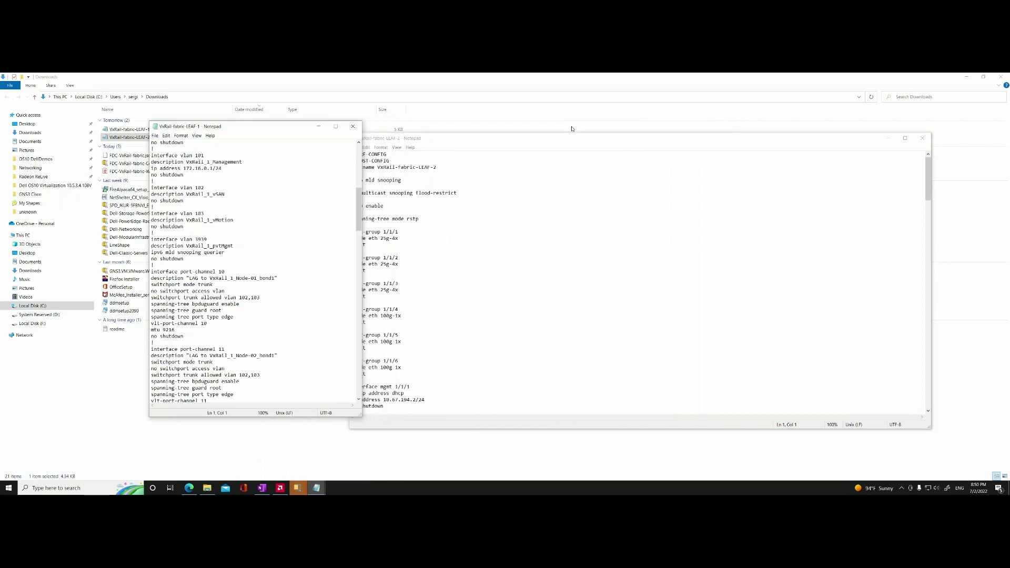
pyautogui.moveTo(572, 129); pyautogui.dragTo(624, 132)
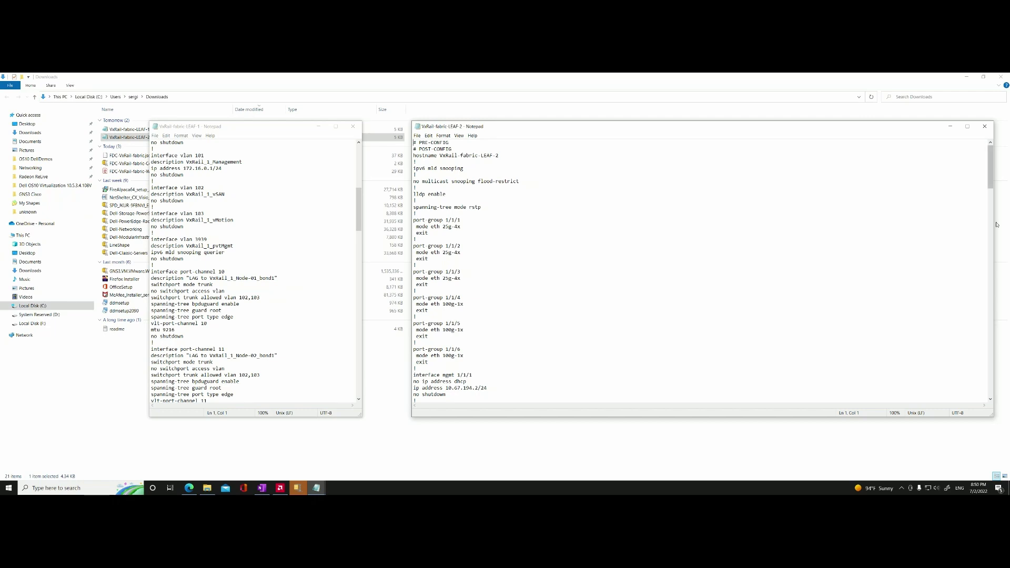
pyautogui.moveTo(993, 225); pyautogui.dragTo(649, 231)
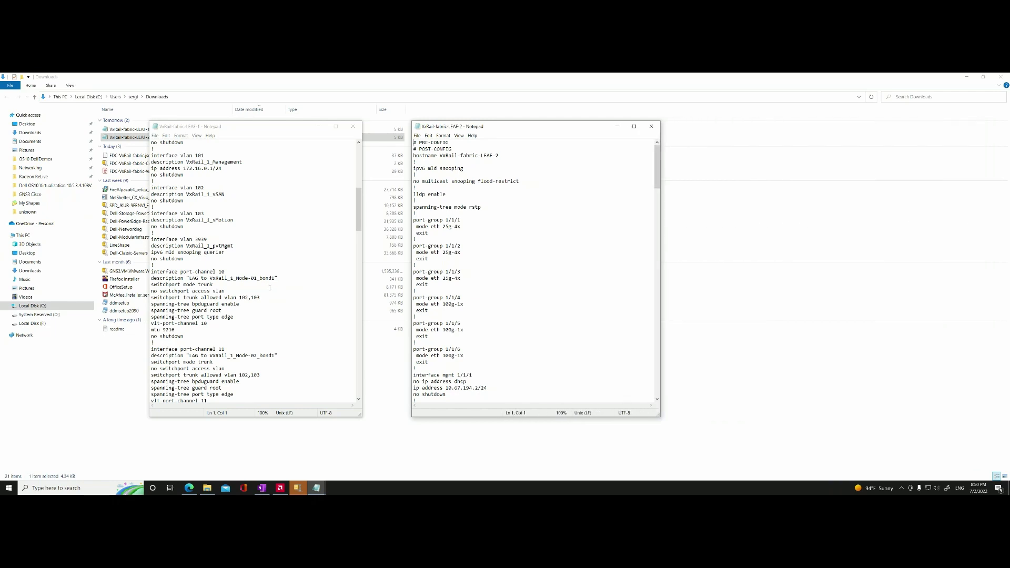
pyautogui.scroll(-8, 263, 263)
pyautogui.scroll(-20, 522, 285)
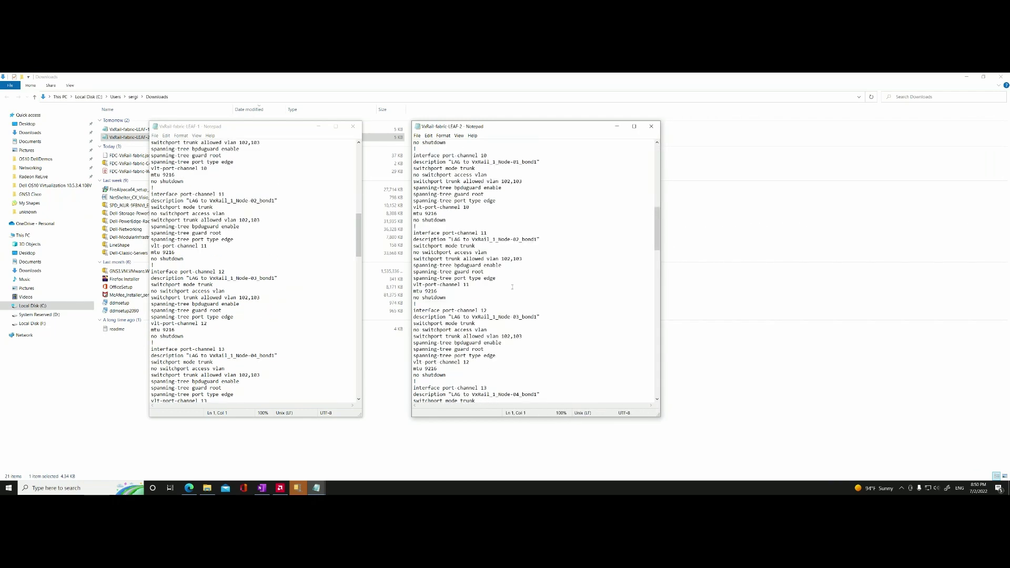
# Switch to OneNote, compare the Module 1 VLT domain, port-channel and VRRP commands with the leaf configurations, and minimize the notes.
pyautogui.click(262, 488)
pyautogui.scroll(-15, 599, 328)
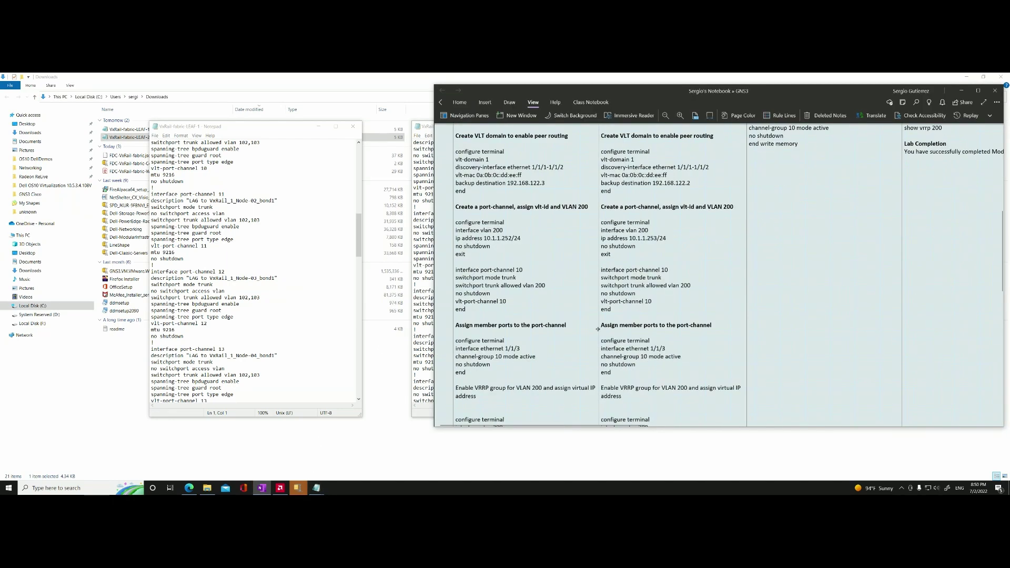
pyautogui.scroll(15, 598, 329)
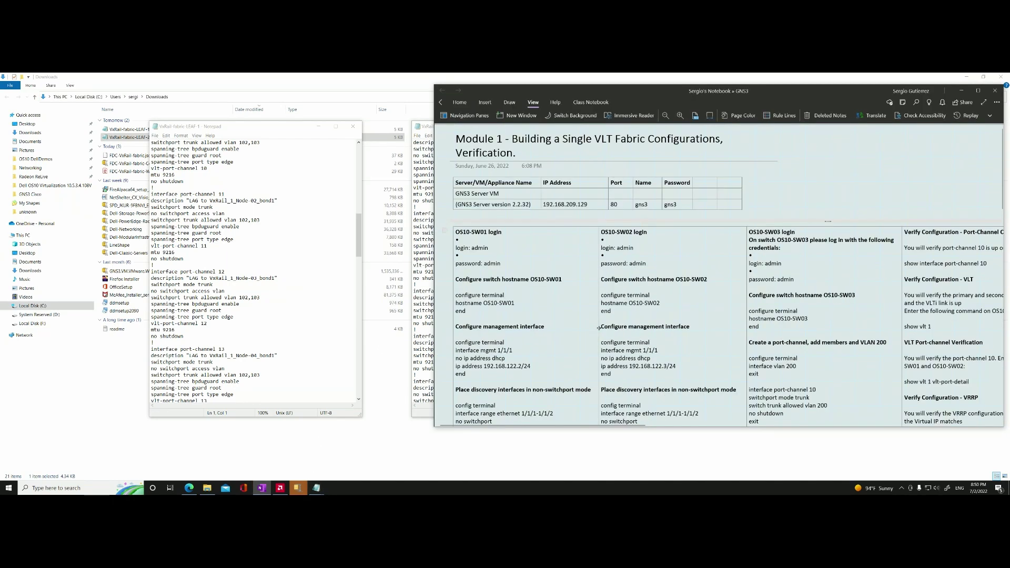
pyautogui.scroll(-8, 599, 328)
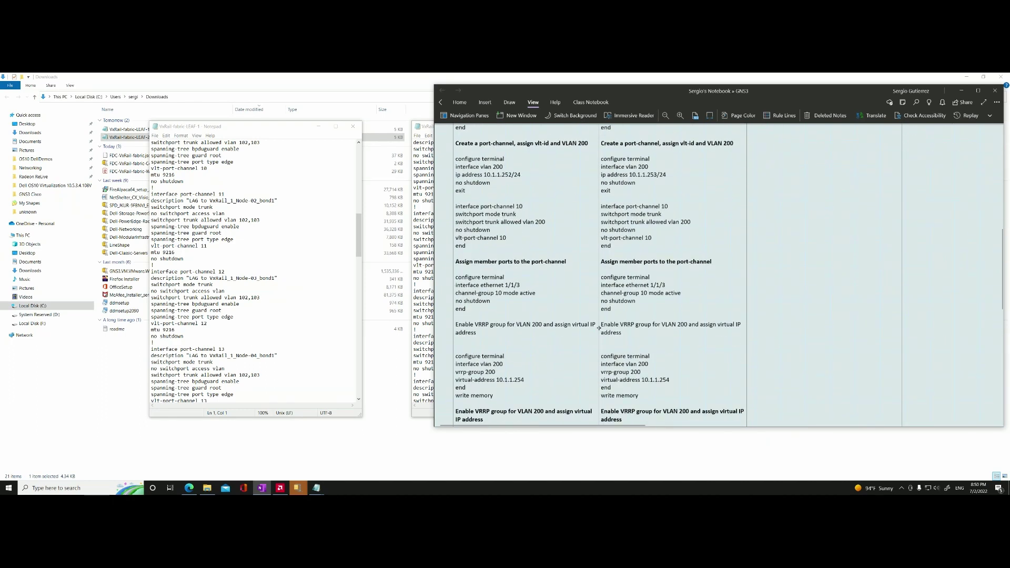
pyautogui.scroll(8, 598, 328)
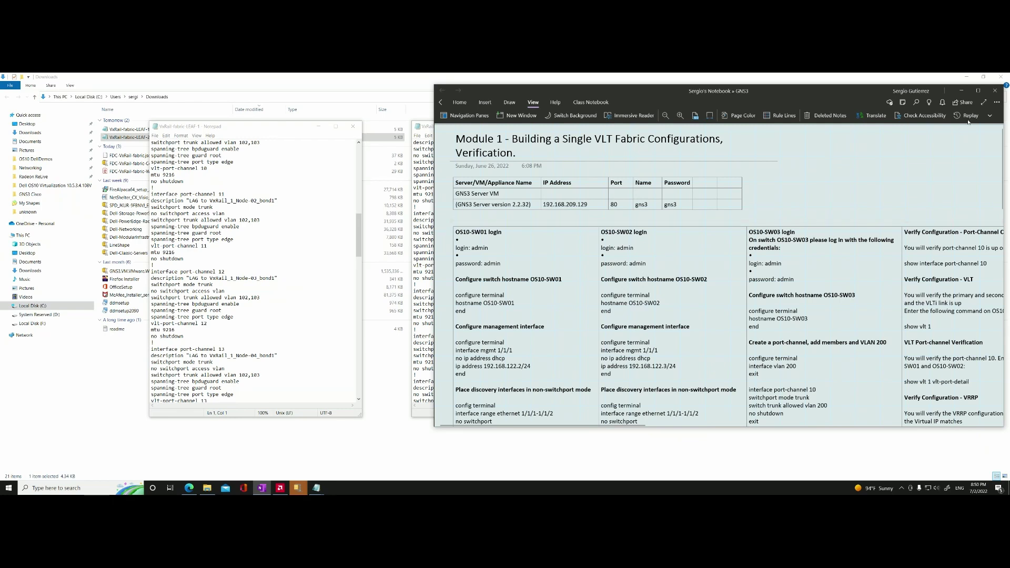
pyautogui.click(962, 90)
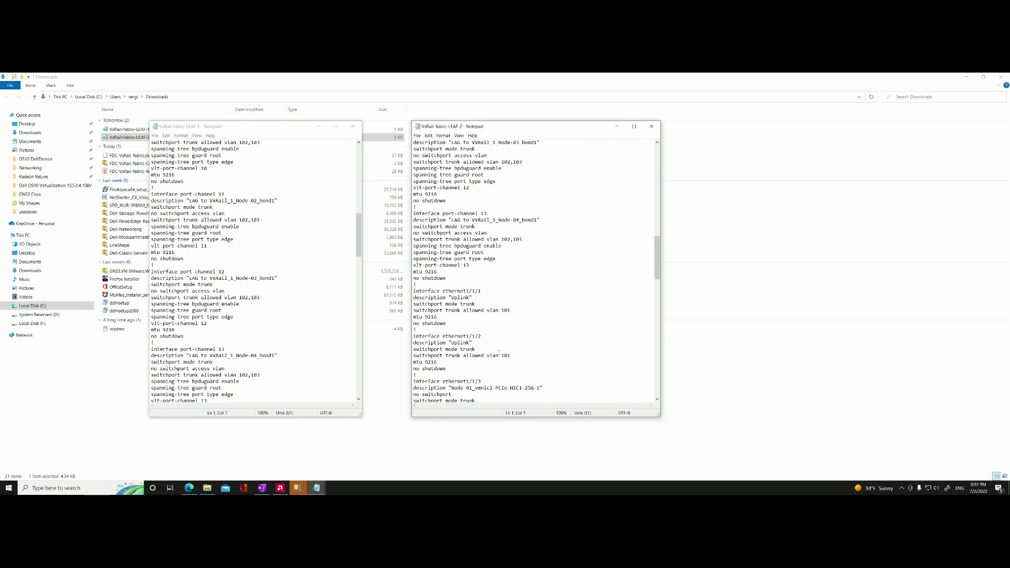
# Return to Fabric Design Center and view the network diagram of the LEAF-1 and LEAF-2 VxRail fabric.
pyautogui.click(188, 488)
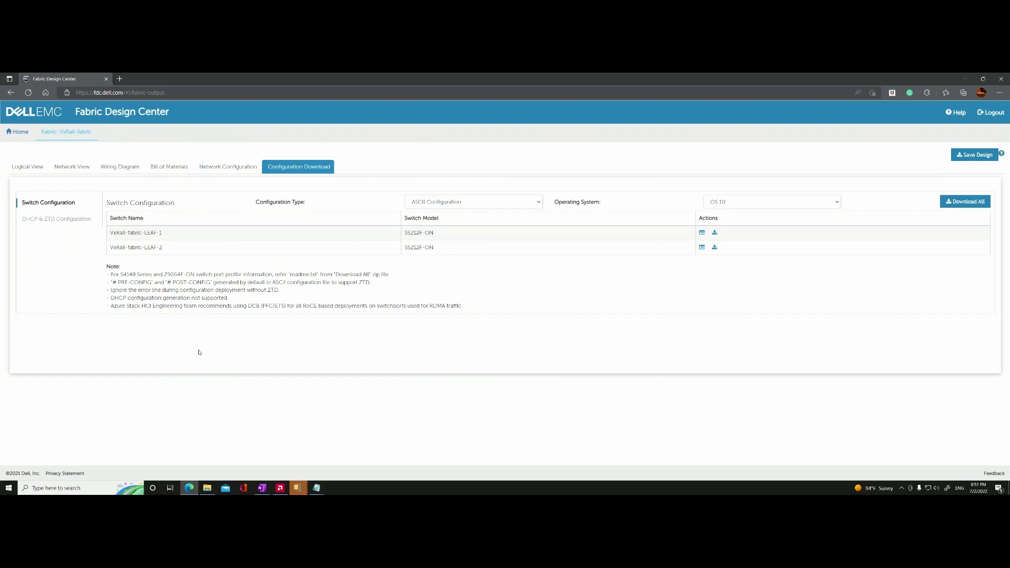
pyautogui.click(59, 168)
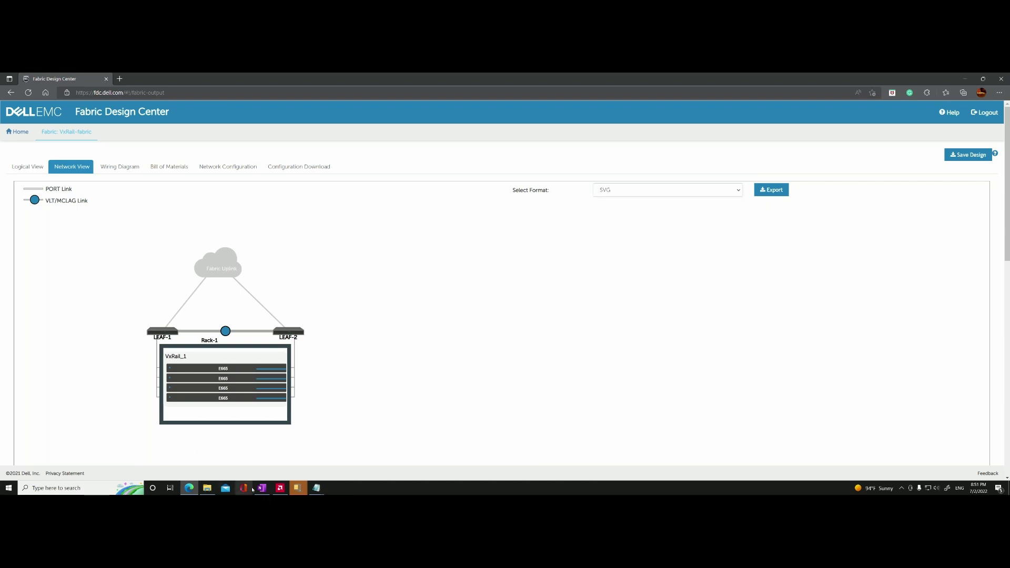
pyautogui.moveTo(262, 488)
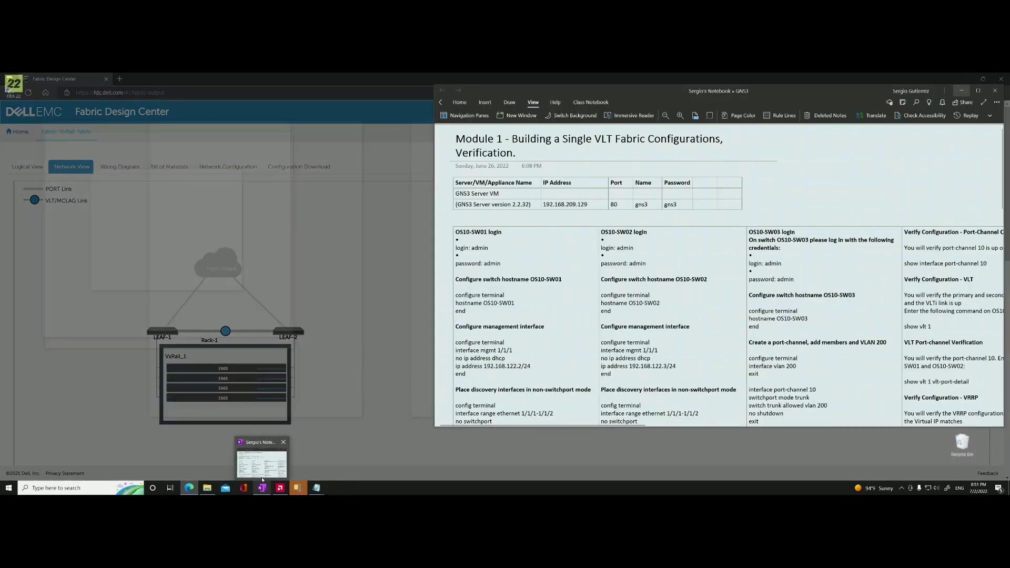